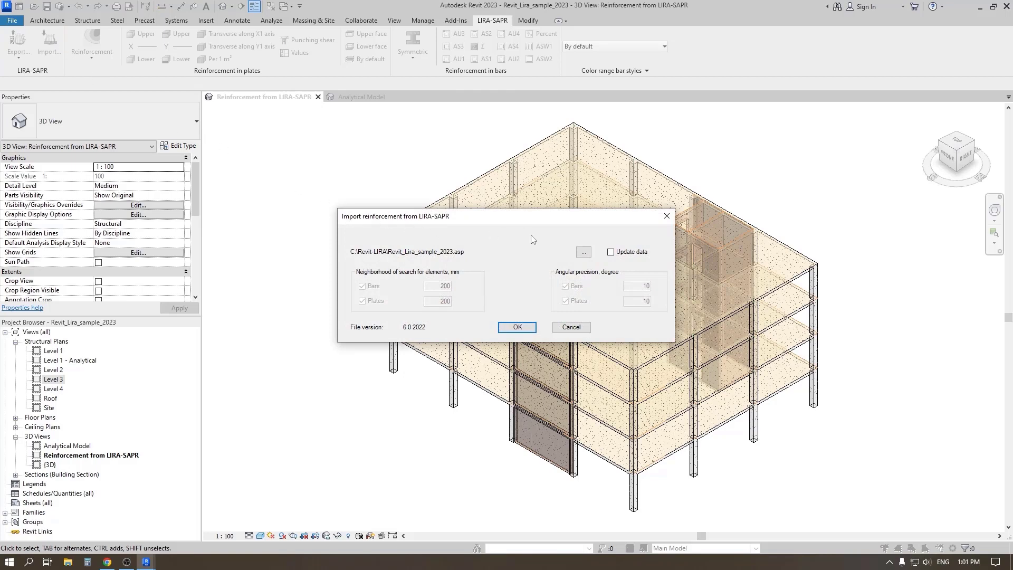
Import the reinforcement from Revit_Lira_sample_2023.asp with Update data enabled
click(582, 253)
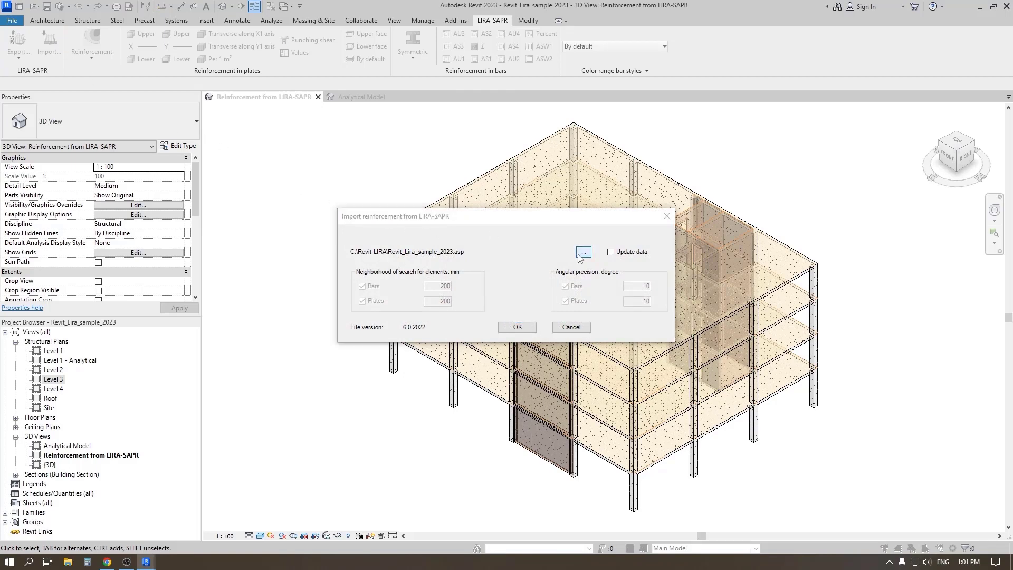
click(515, 302)
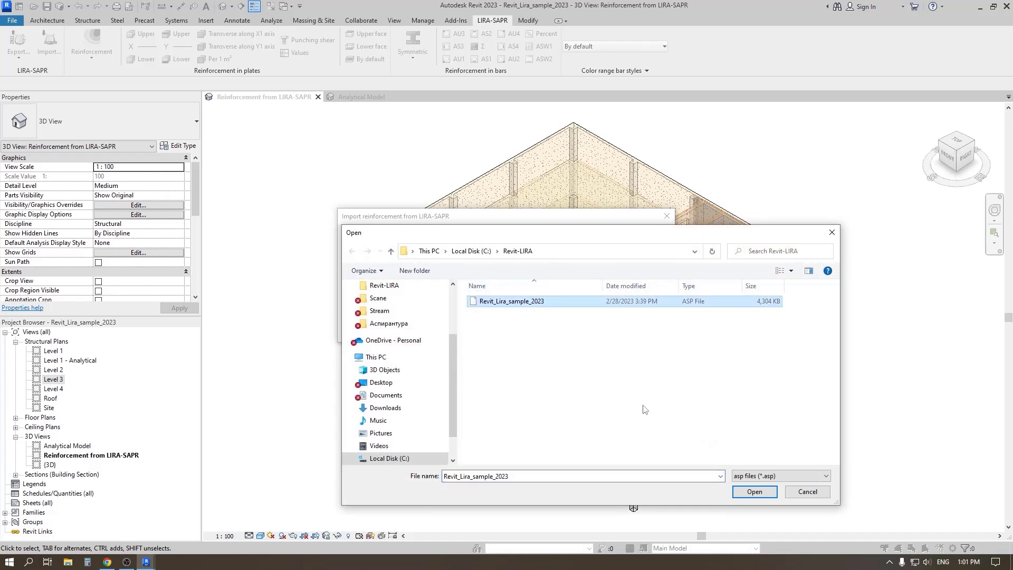
click(743, 493)
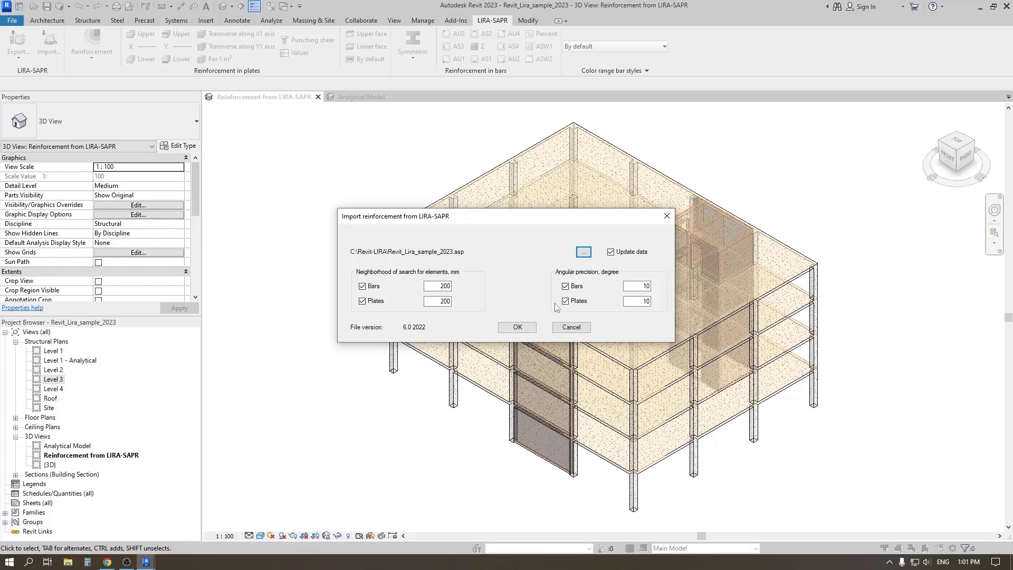
click(518, 327)
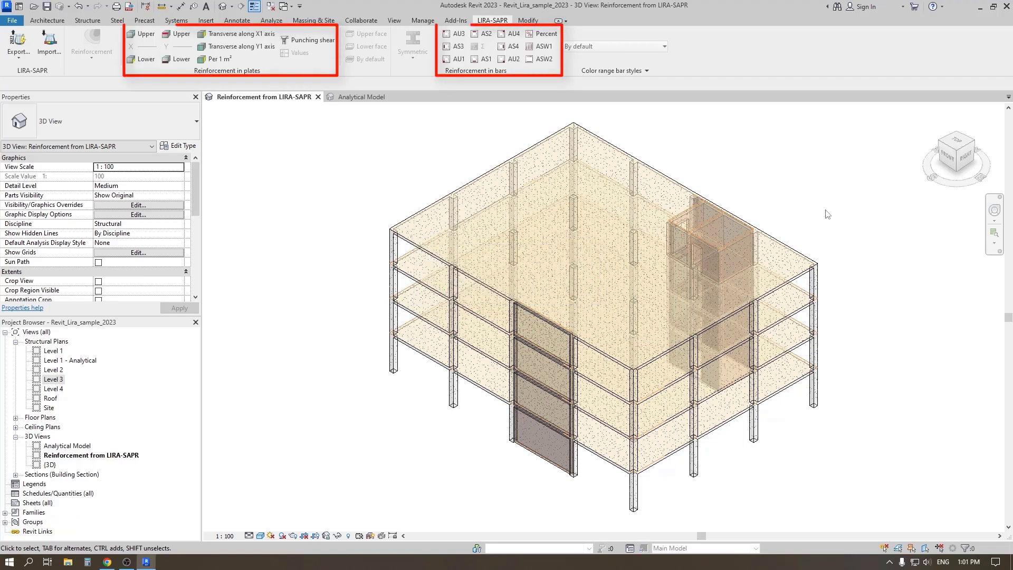
View the upper and lower plate reinforcement contour plots along the X1 and Y1 axes, ending on lower Y1
click(135, 35)
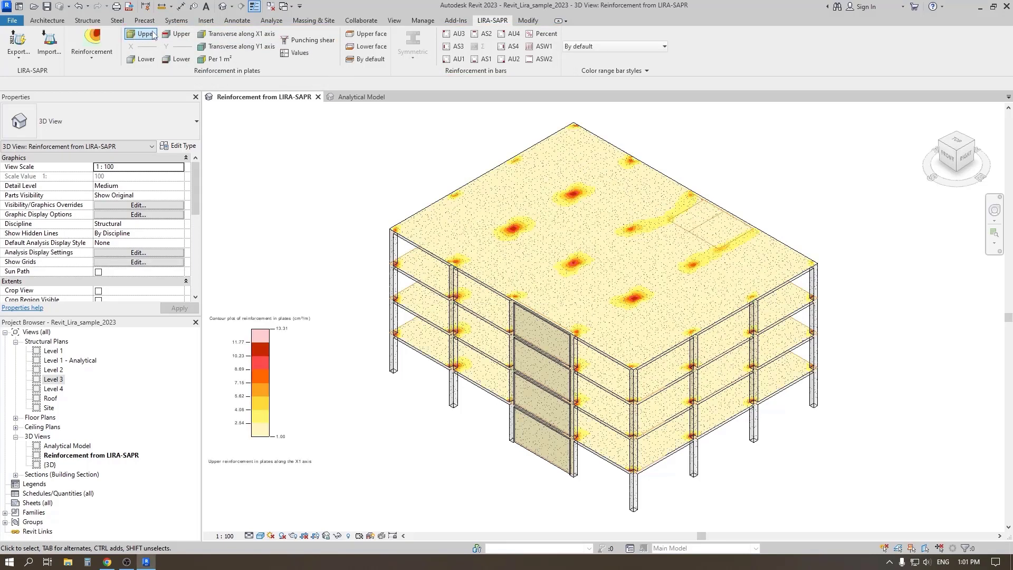
click(172, 34)
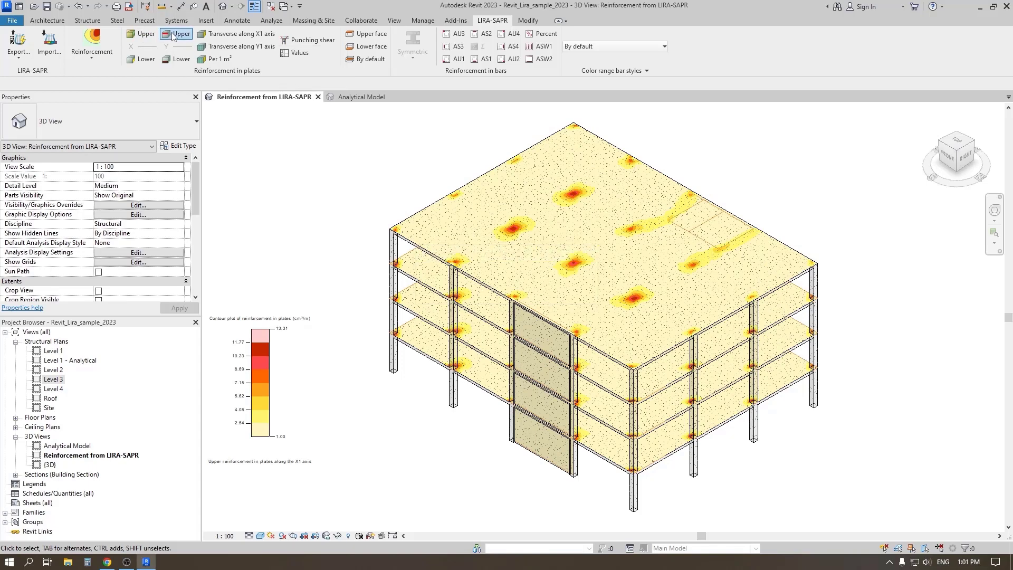
click(143, 60)
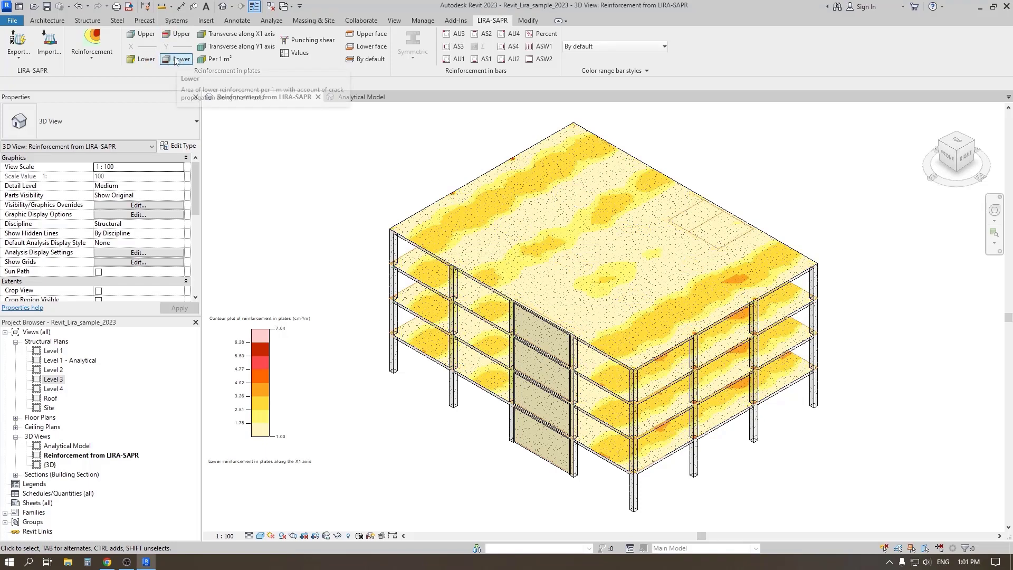
click(175, 59)
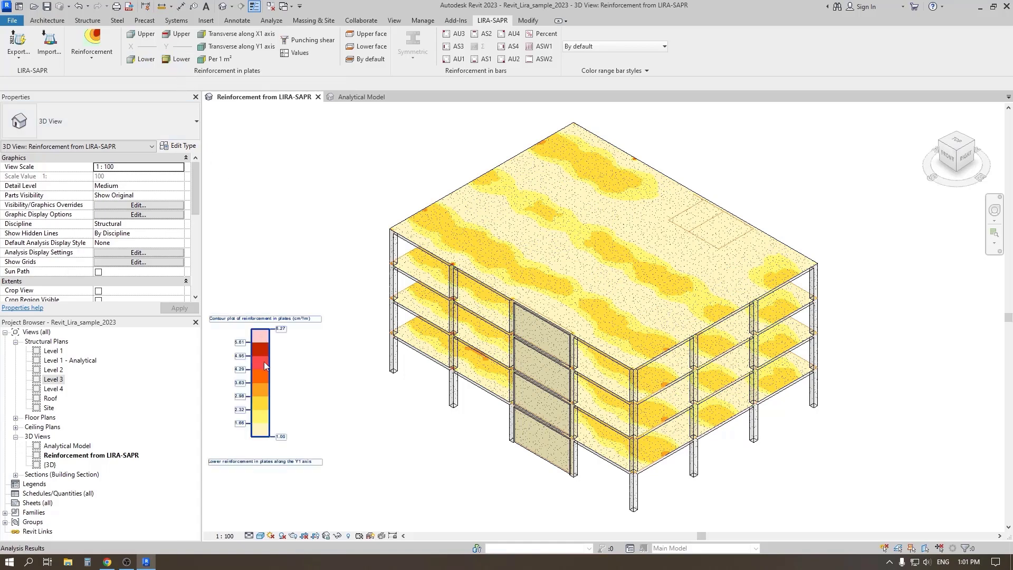
Set the scale of the 3D reinforcement view to 1:200 to enlarge the contour plot legend
click(224, 538)
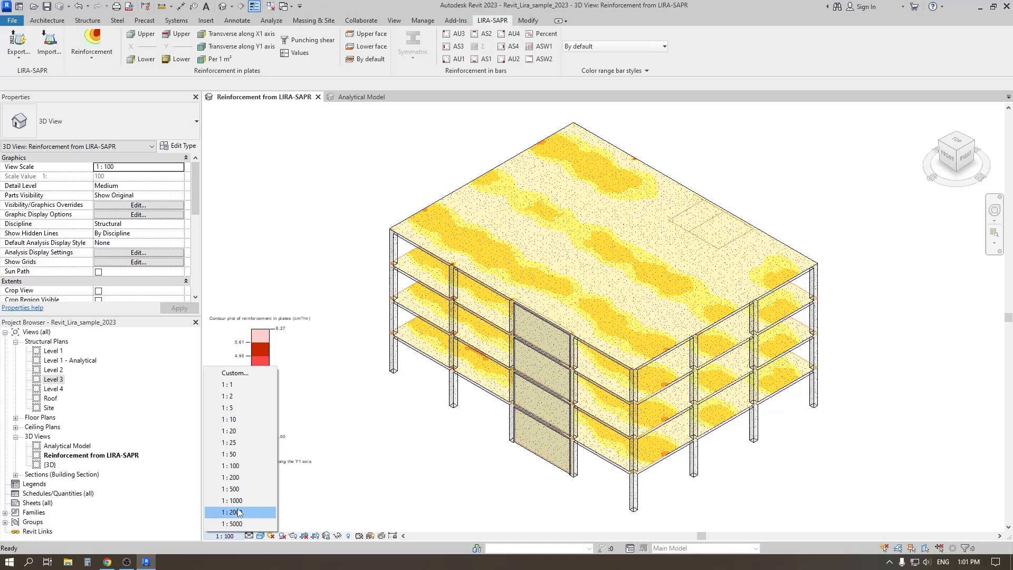
click(242, 477)
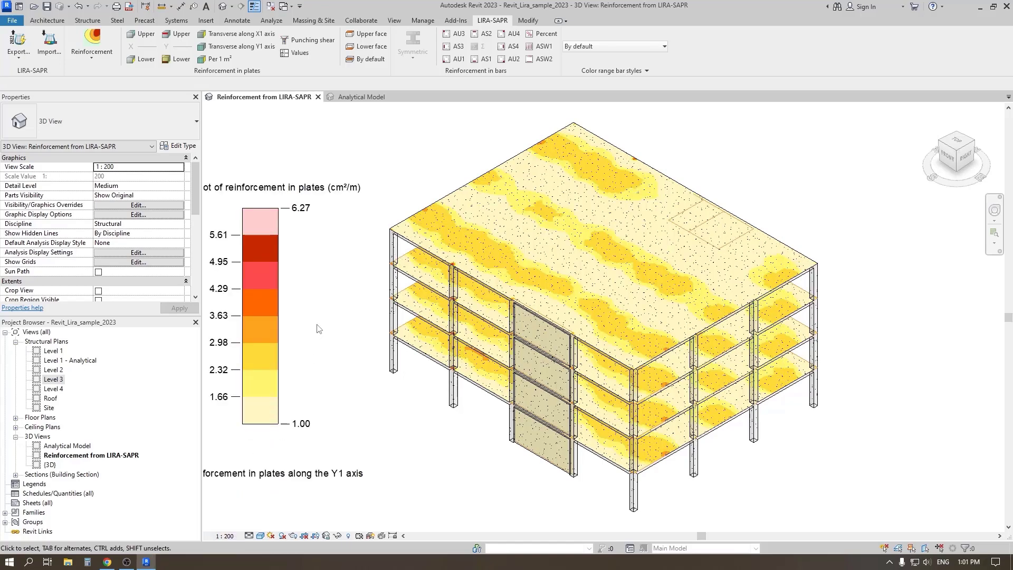
middle_drag(318, 329, 406, 317)
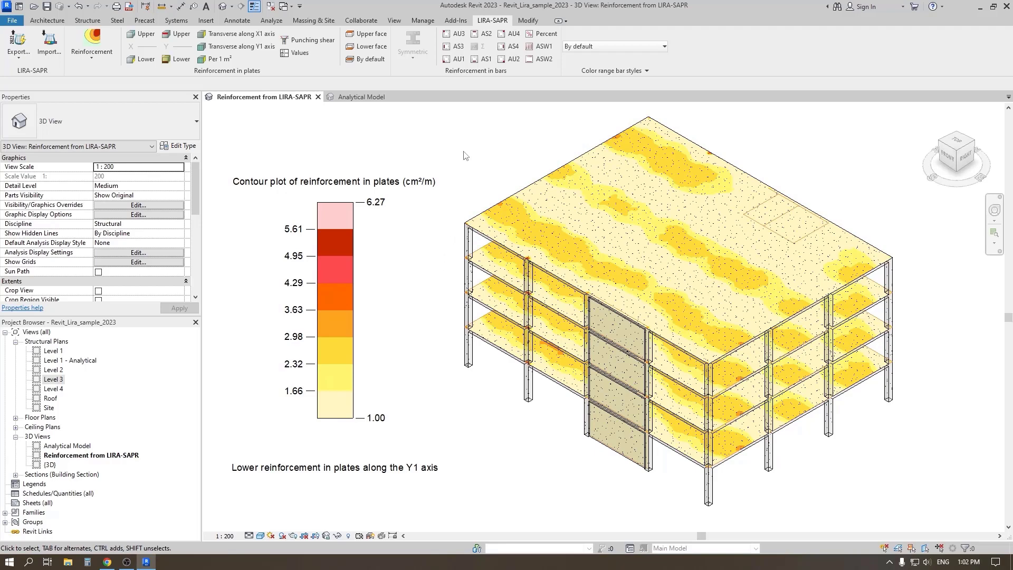
Display the AU3 column reinforcement diagram and move its legend up beside the building model
click(457, 34)
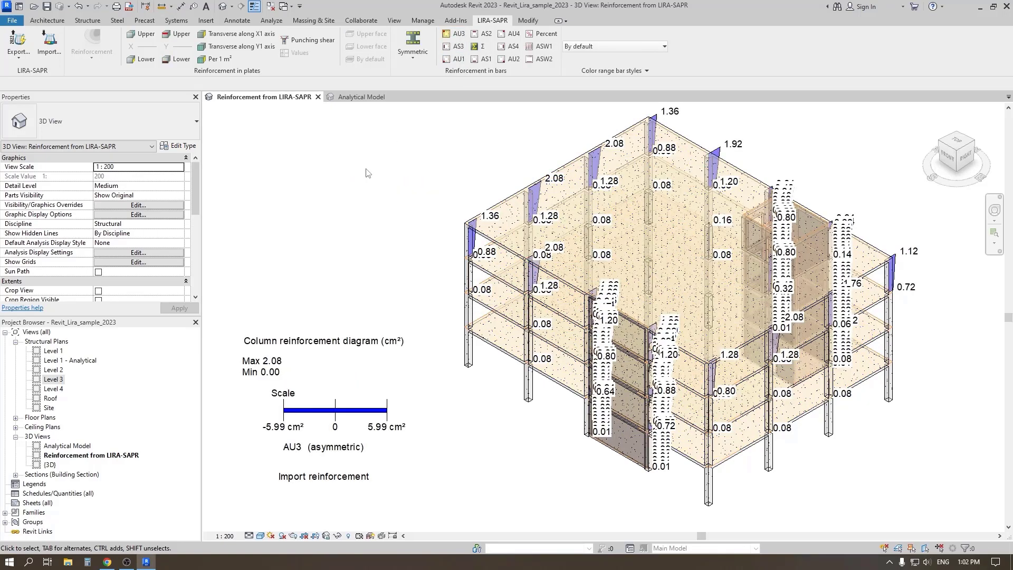
scroll(314, 238, up, 2)
middle_drag(346, 252, 385, 235)
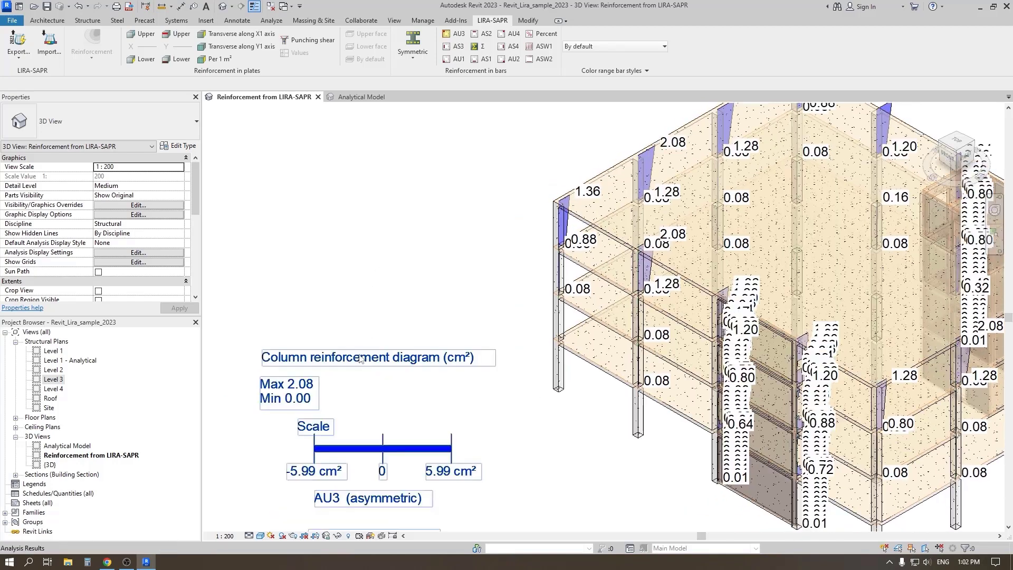
click(354, 362)
drag(354, 362, 361, 162)
scroll(358, 166, up, 3)
middle_drag(390, 188, 449, 200)
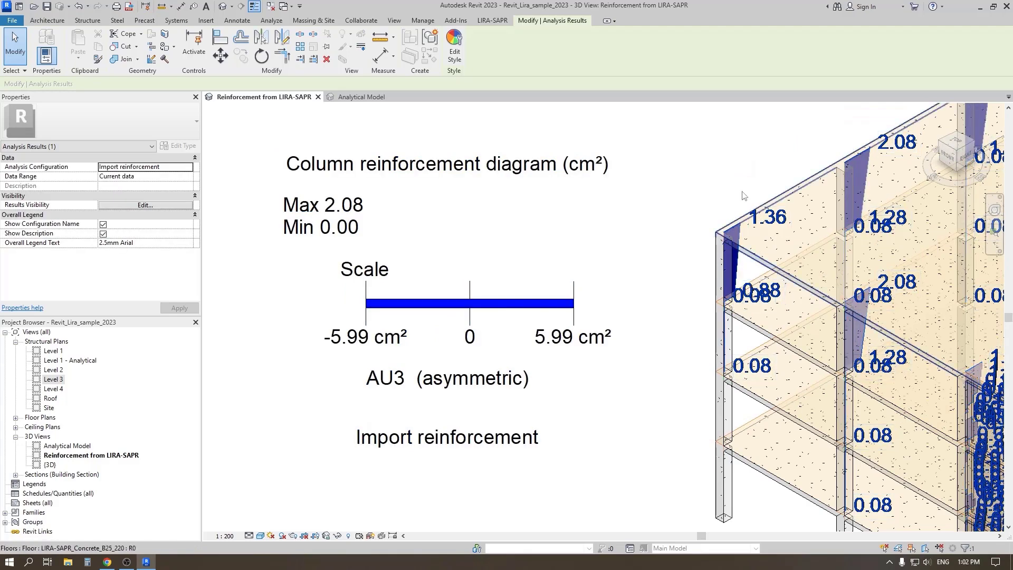
key(Escape)
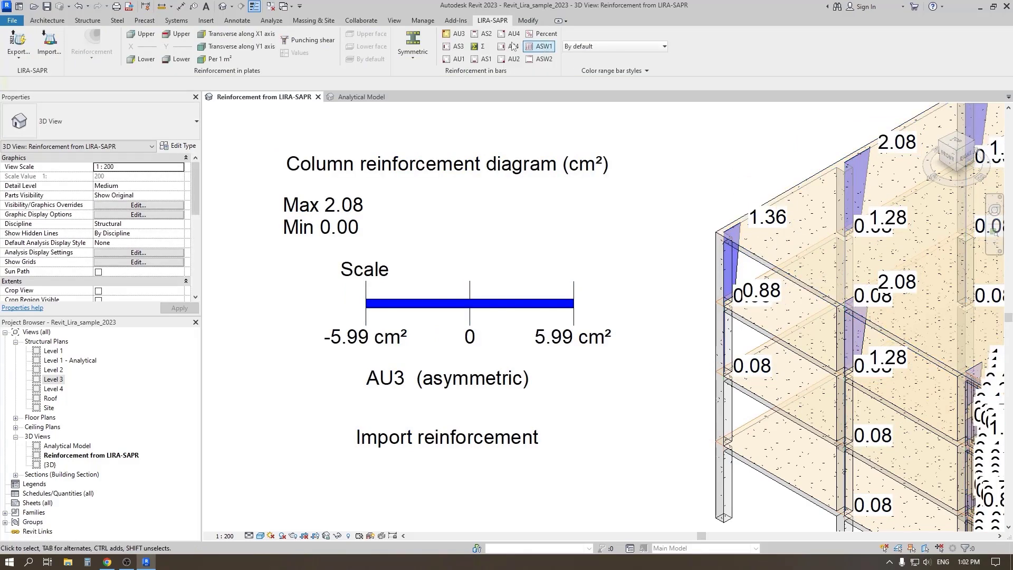
View the AS2, AU4, AS3 and AU1 reinforcement diagrams of the bars one after another
click(482, 34)
click(509, 34)
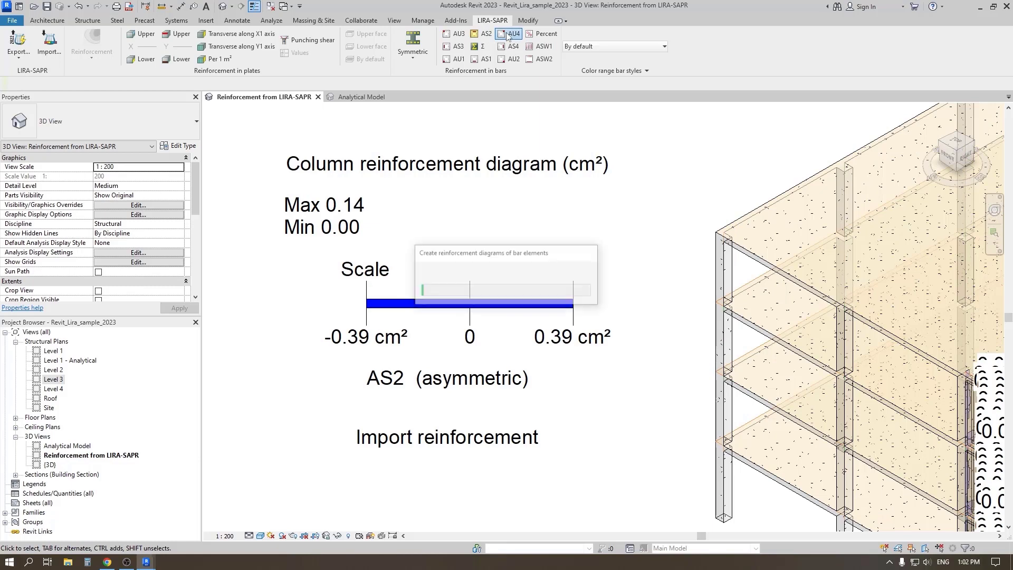
click(457, 47)
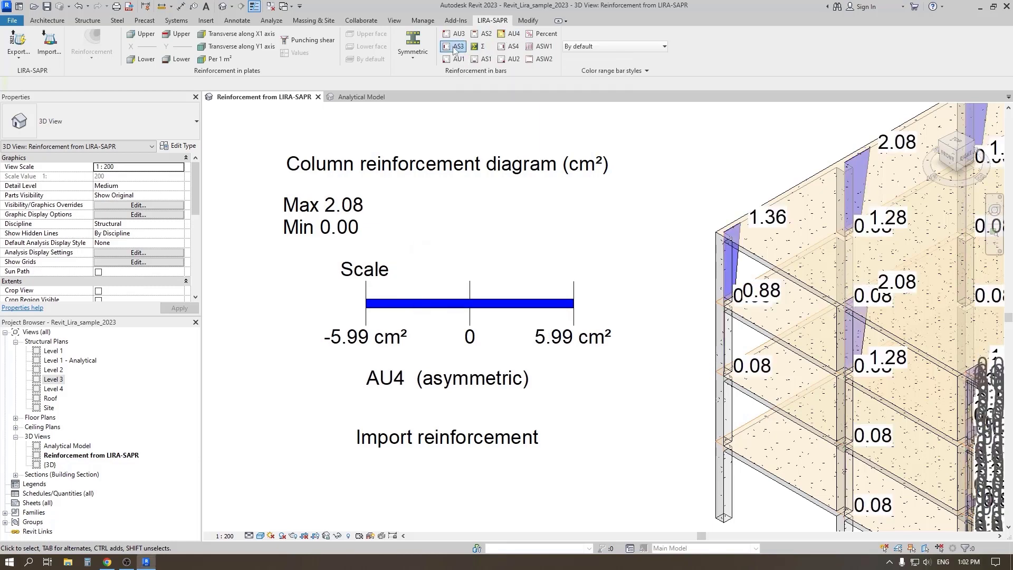
click(453, 59)
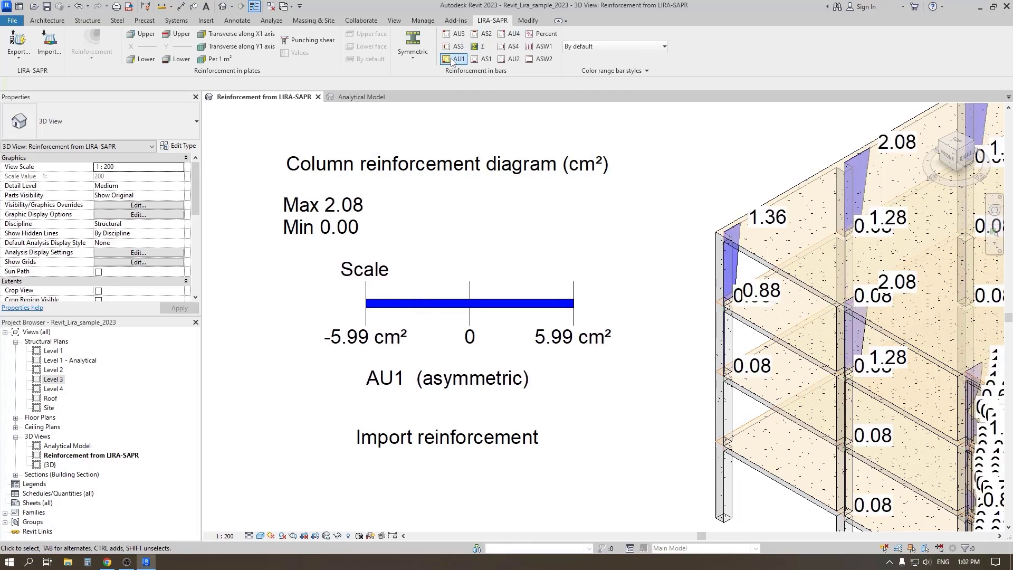
Turn on summation for the bar reinforcement and add AU3, AS2 and AU4 to the displayed AU1 diagram
click(475, 47)
click(459, 34)
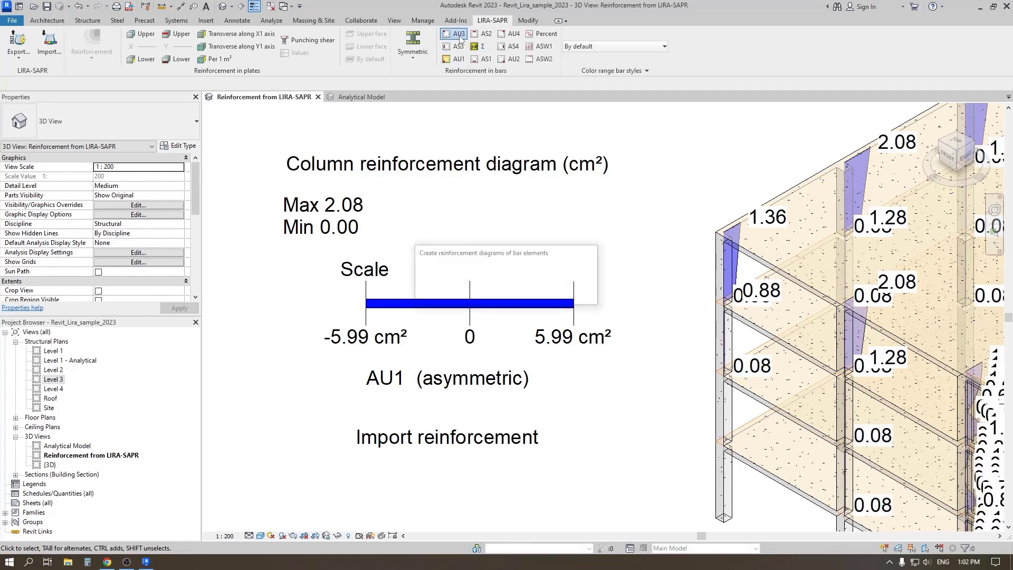
click(484, 34)
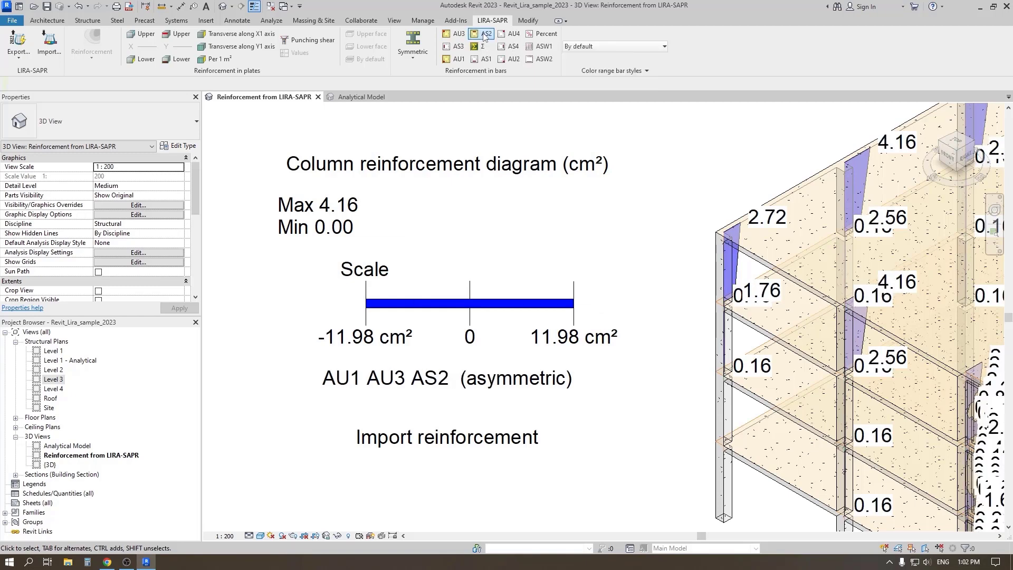
click(510, 35)
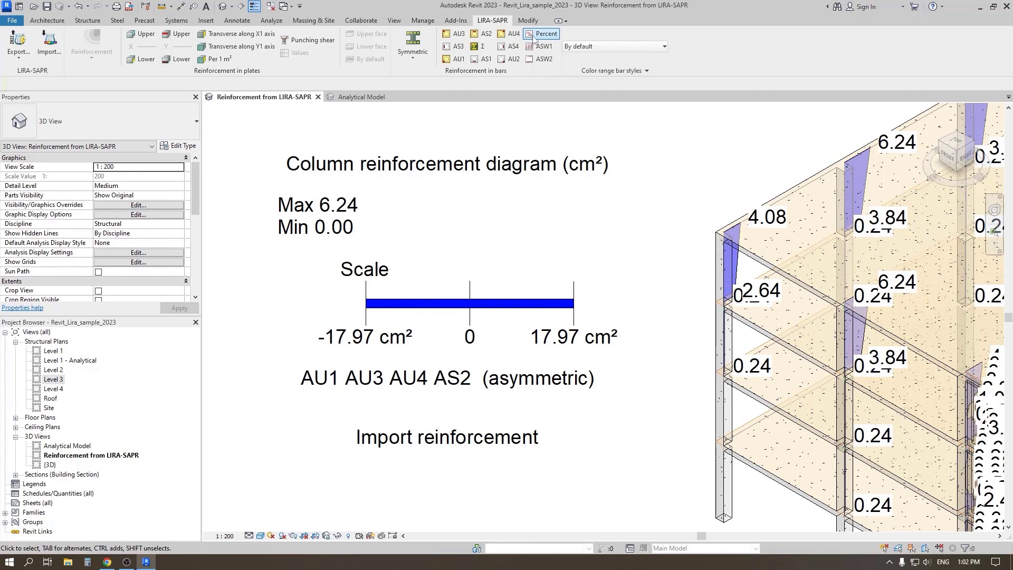
View the reinforcement percentage and the ASW1 and ASW2 transverse reinforcement diagrams, and return to the AU3 diagram
click(535, 36)
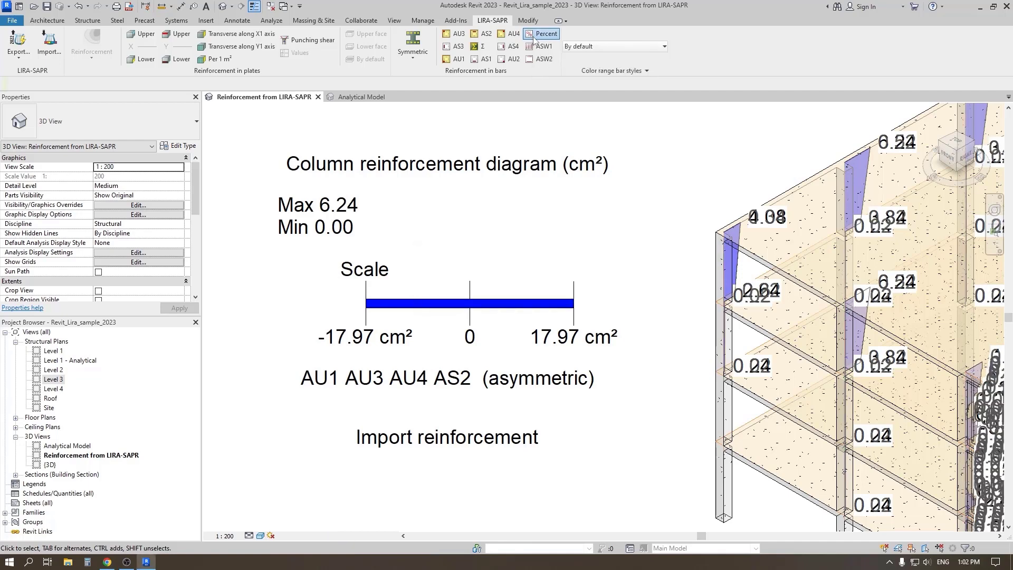
click(535, 47)
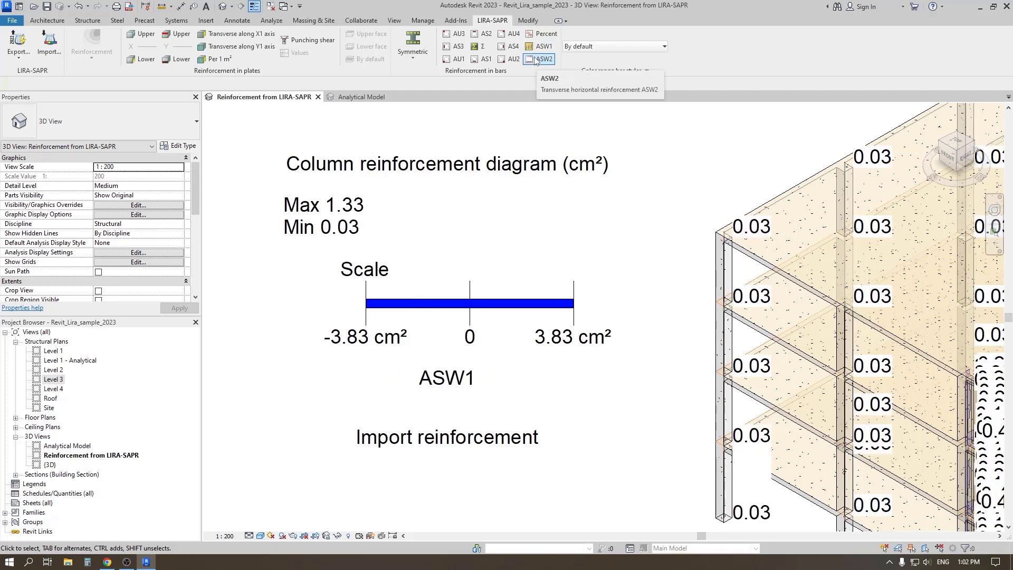
click(537, 60)
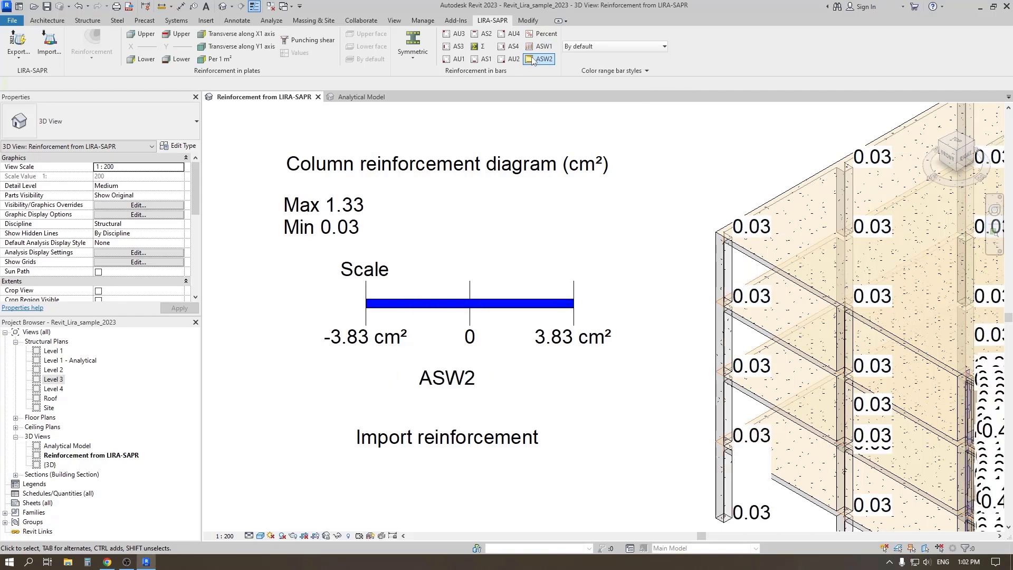
click(457, 35)
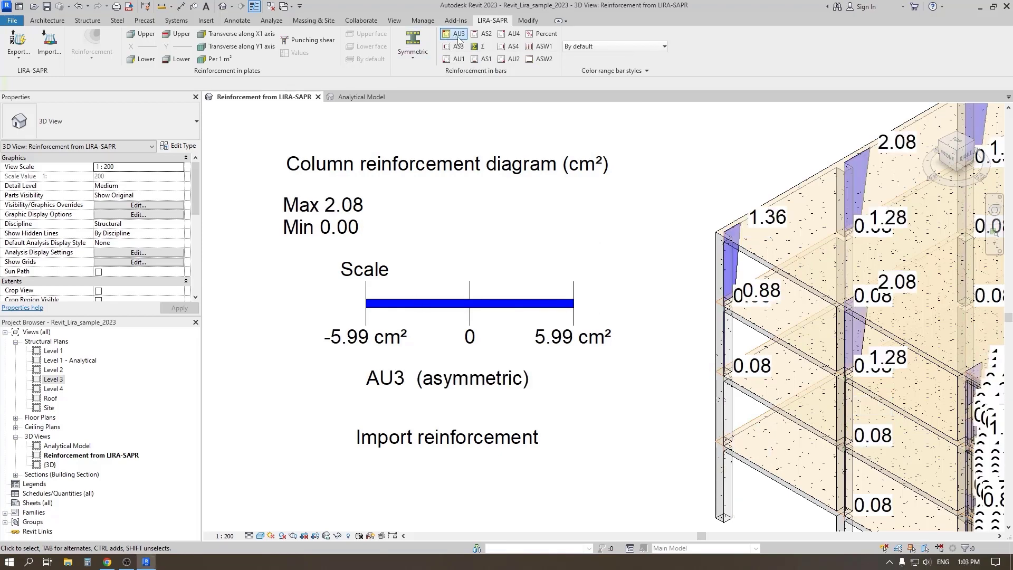
Compare the Asymmetric and Symmetric bar reinforcement displays with AS2 added to AU3, ending on Symmetric
click(412, 57)
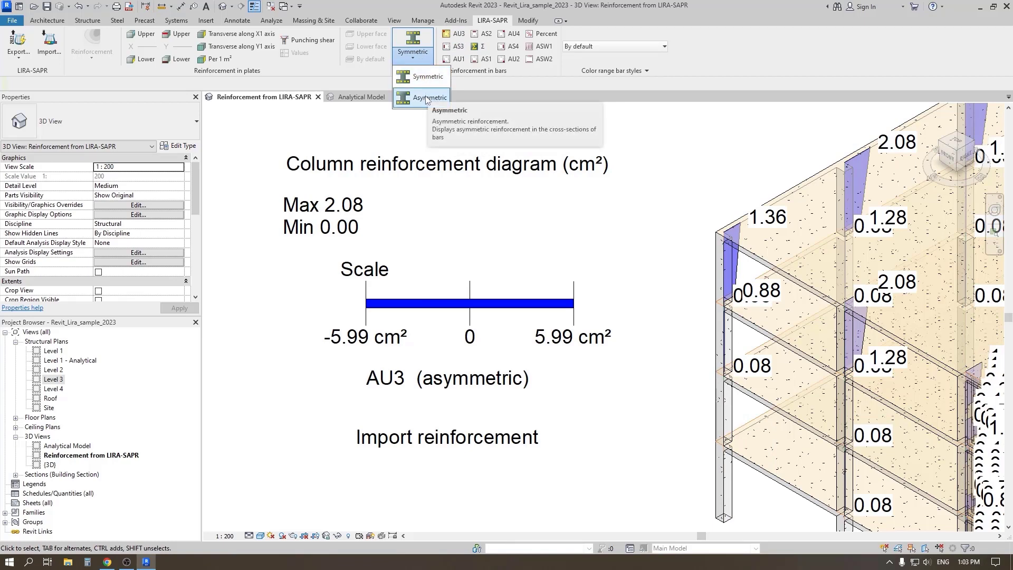
click(427, 100)
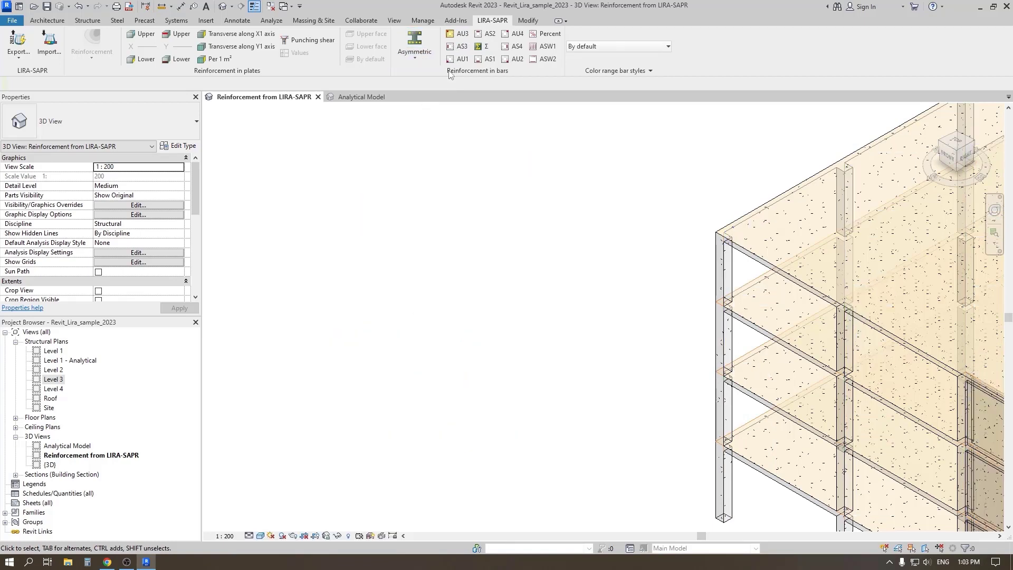
click(485, 37)
click(417, 54)
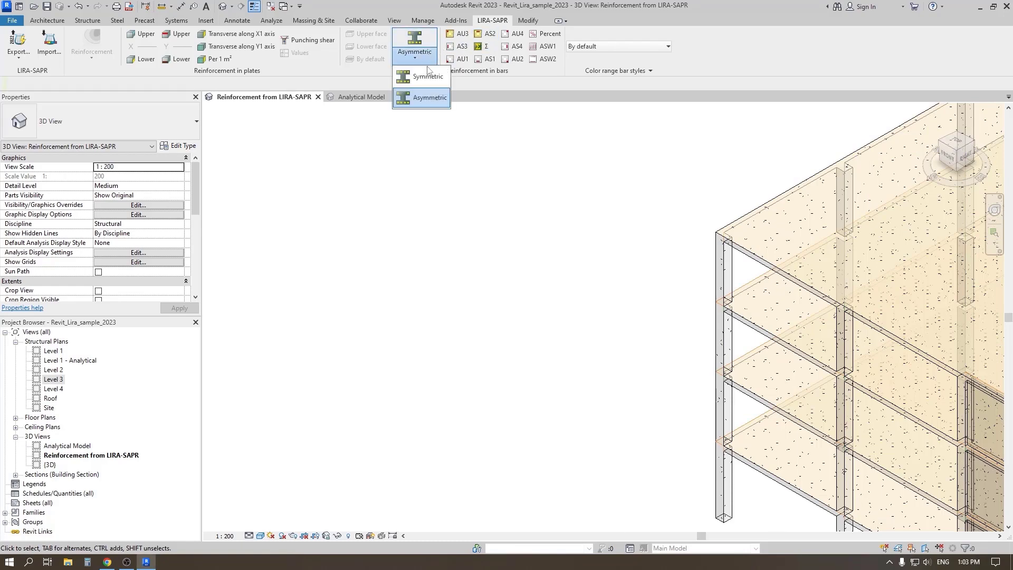
click(425, 78)
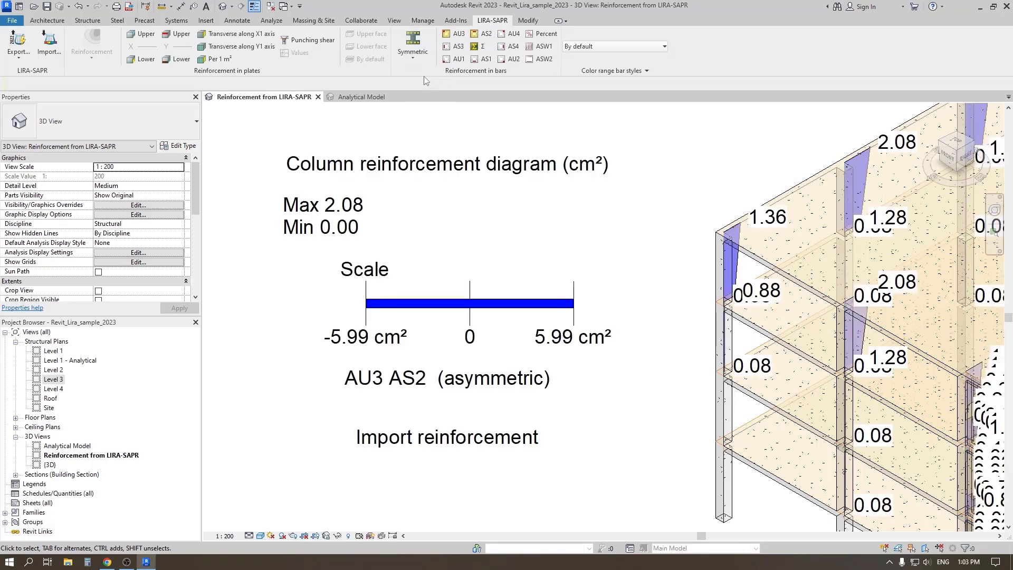
Display the contour plot of upper reinforcement in plates along the X1 axis with the whole model and legend in view
scroll(455, 124, down, 2)
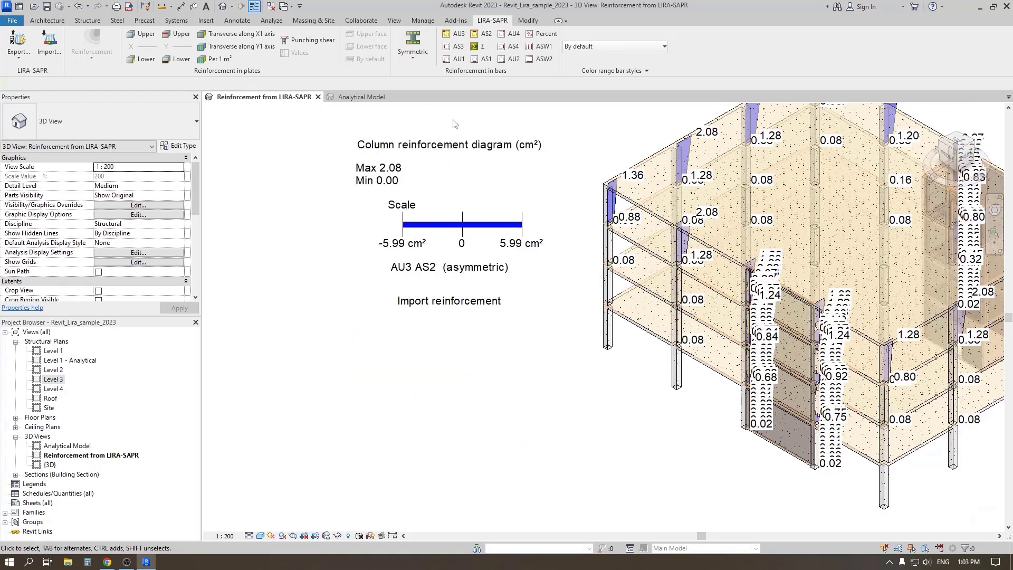
click(140, 33)
scroll(807, 254, down, 2)
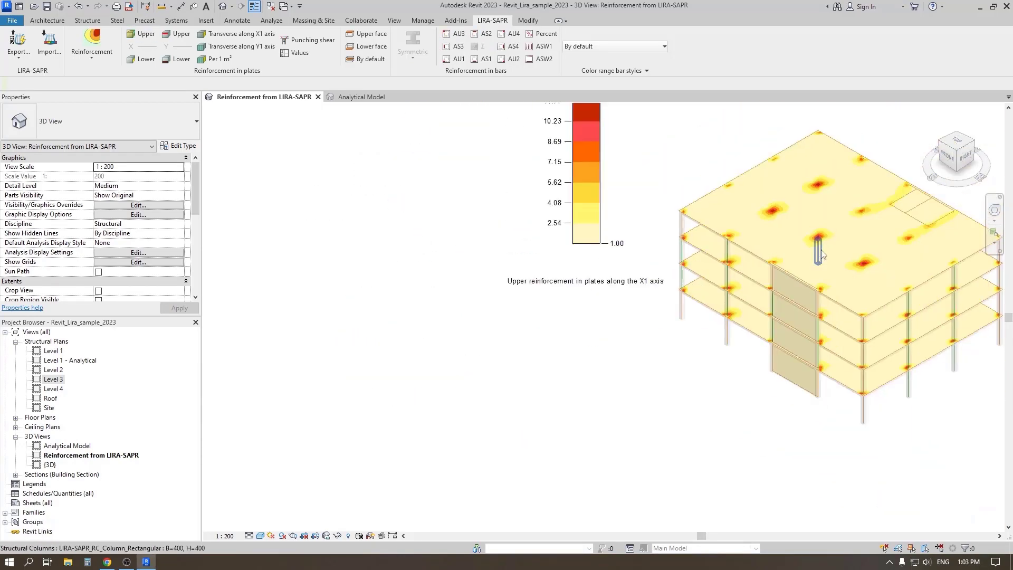
middle_drag(821, 258, 689, 317)
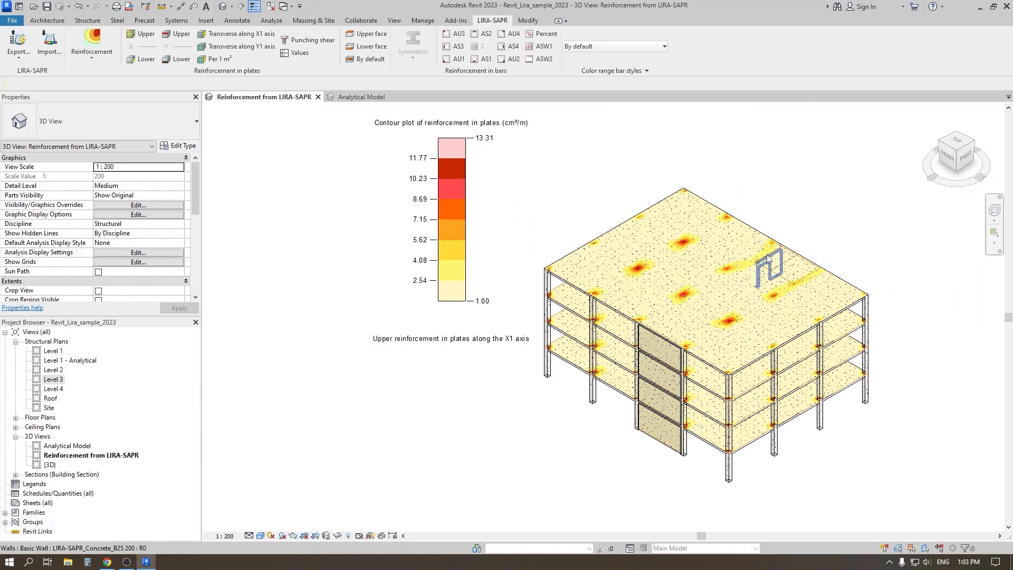
Check the available color range bar styles and the options for managing them
click(647, 72)
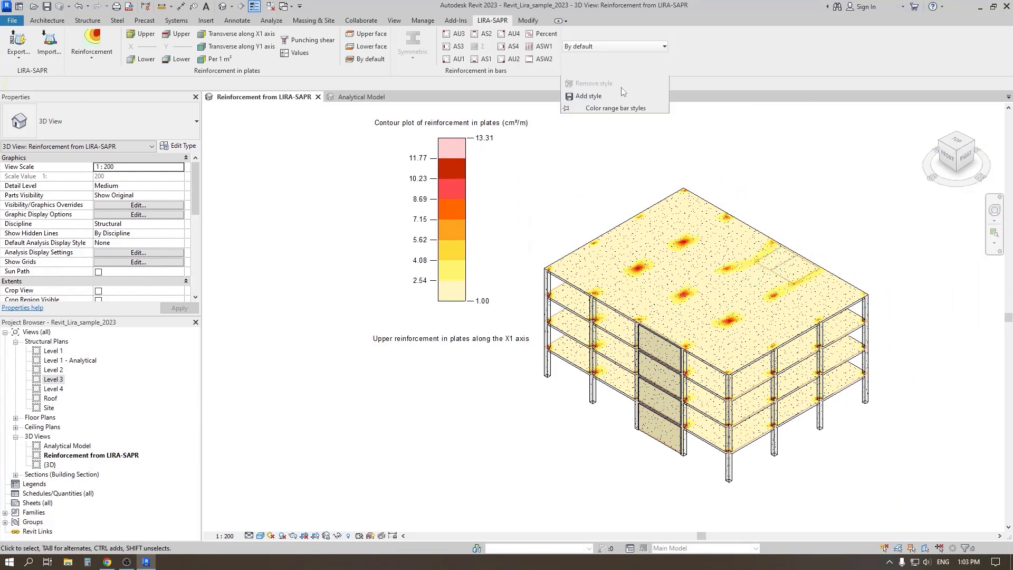
click(643, 48)
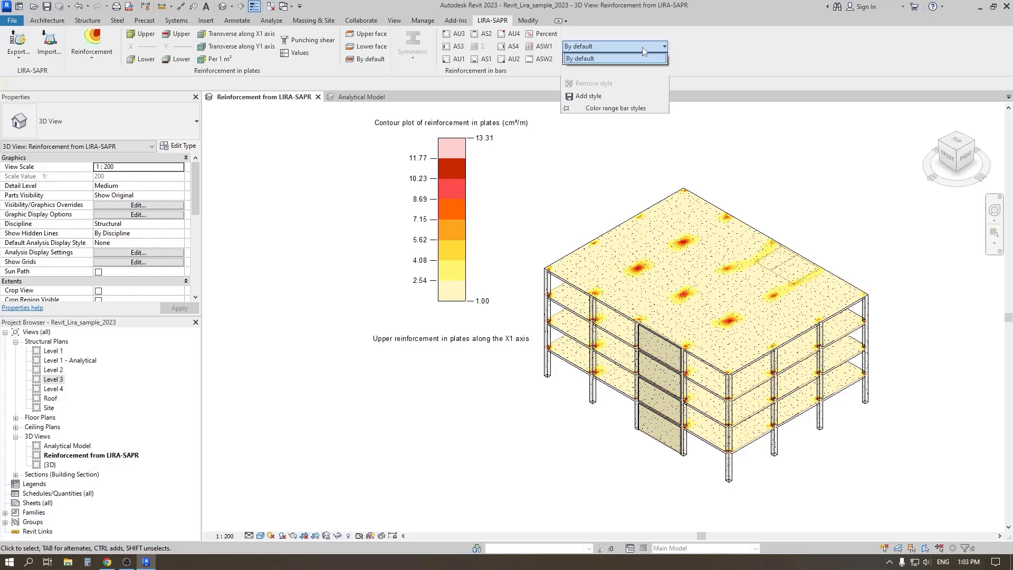
click(717, 57)
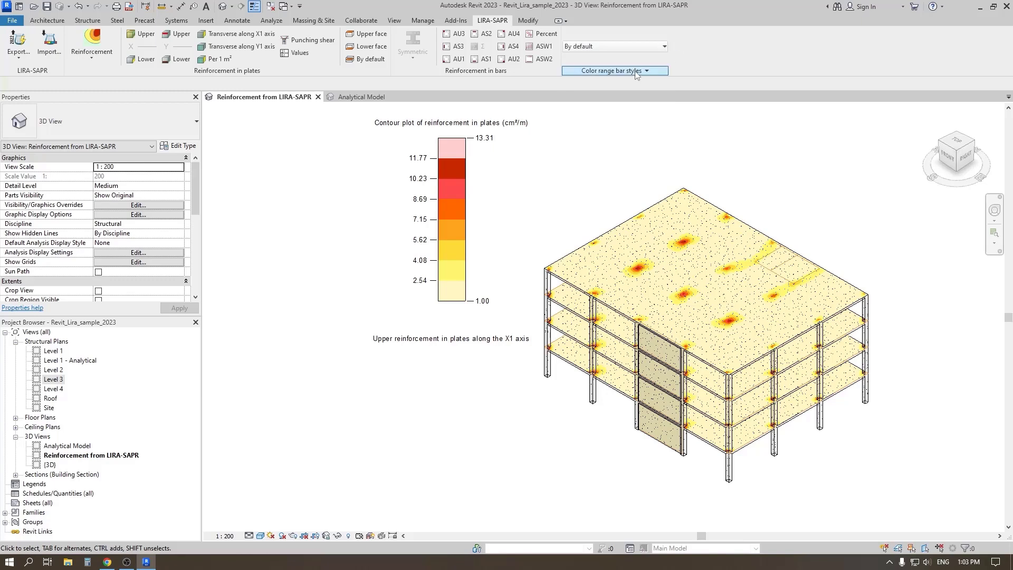
click(655, 52)
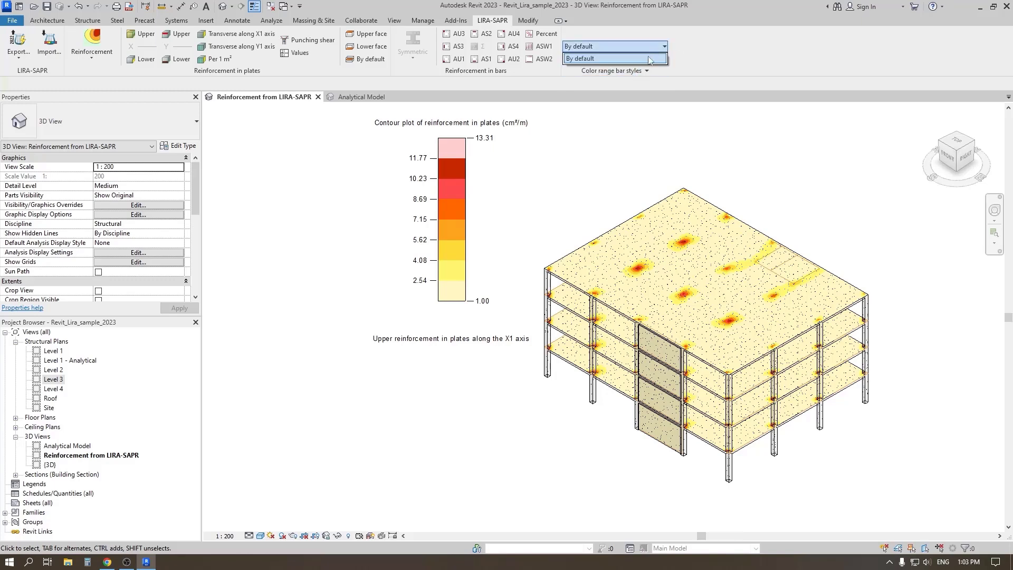
click(725, 67)
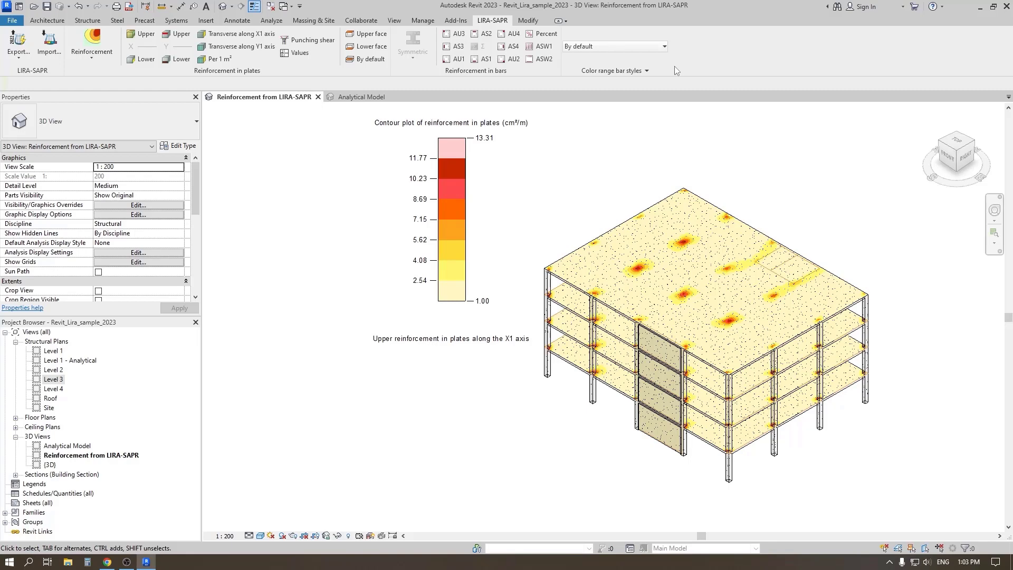
Create a rectangular area reinforcement on the roof slab and position it over the leftmost column's reinforcement peak
click(99, 22)
click(370, 43)
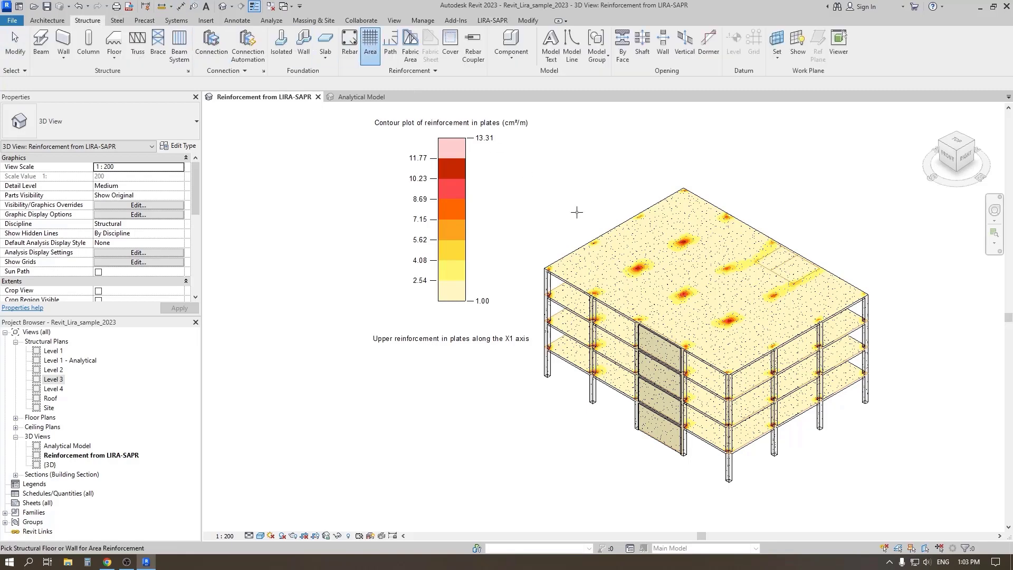
click(629, 254)
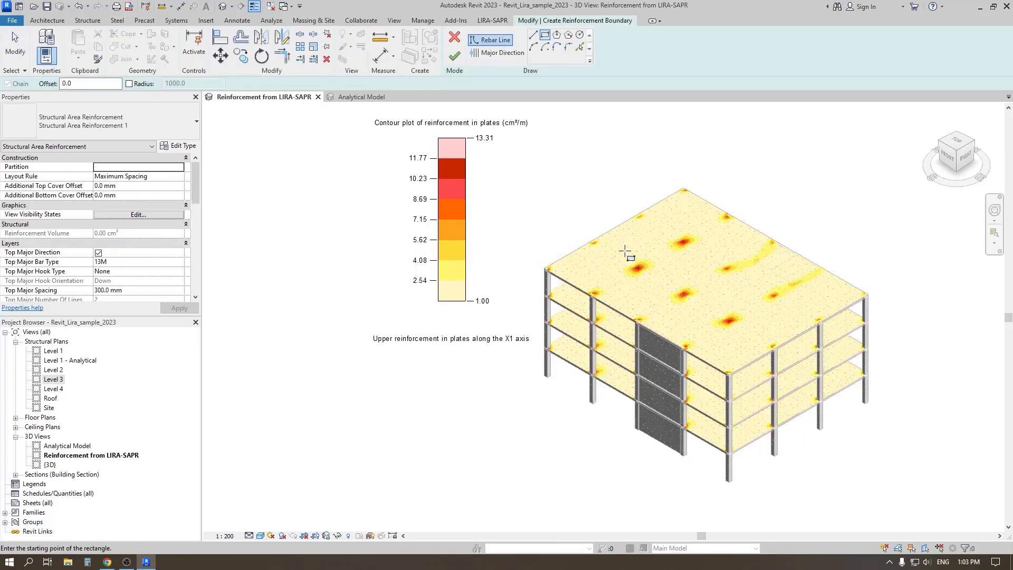
scroll(633, 259, up, 3)
click(583, 294)
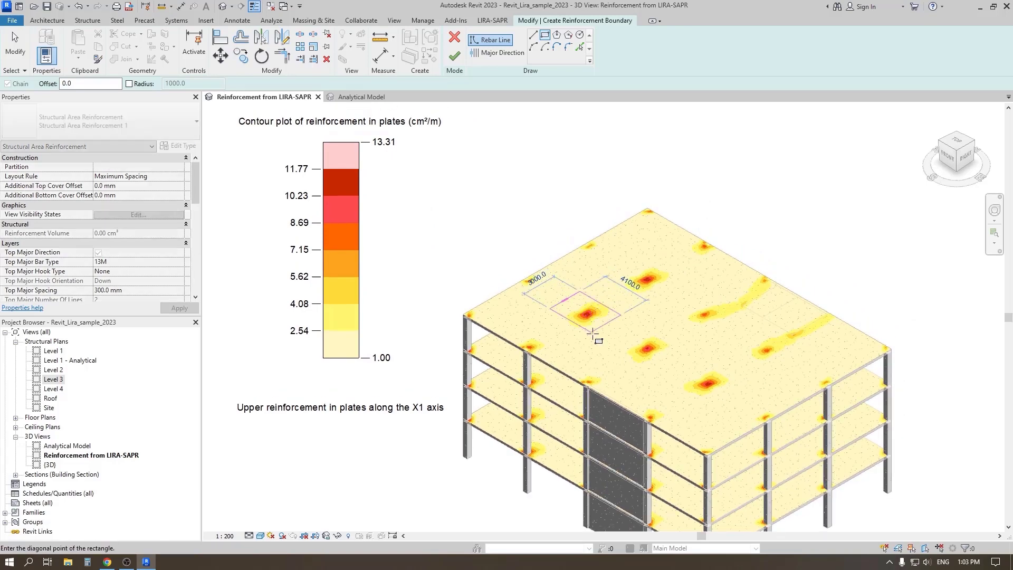
click(579, 336)
click(454, 55)
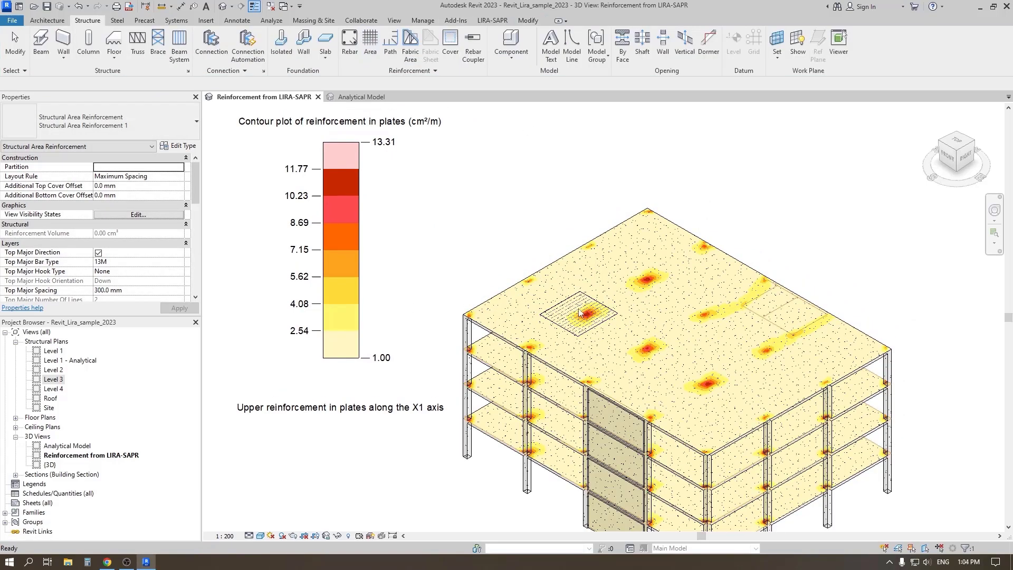
click(579, 312)
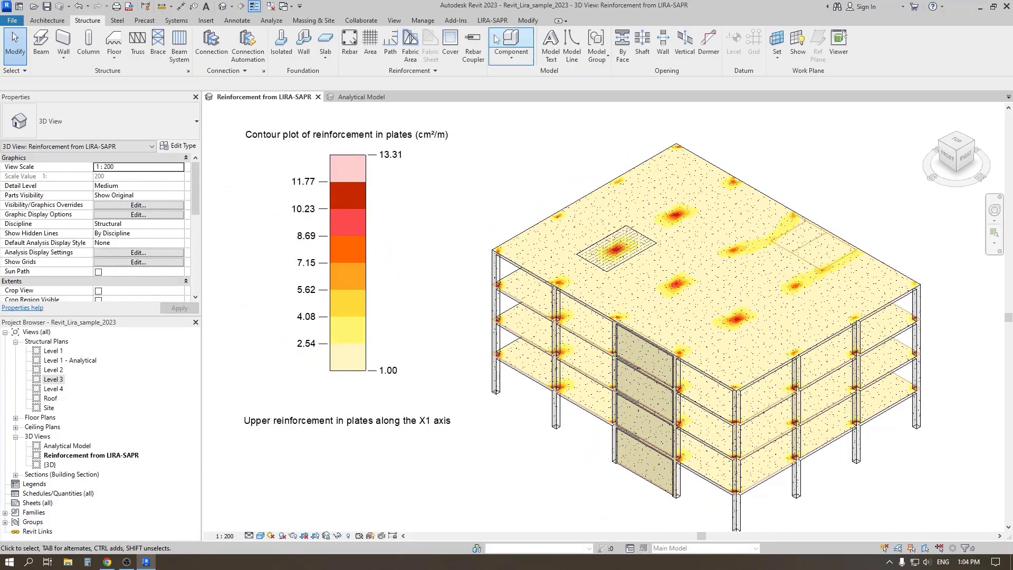
Display the checking of the actual plate reinforcement and stretch the roof's area reinforcement boundary toward the slab's front edge
click(492, 20)
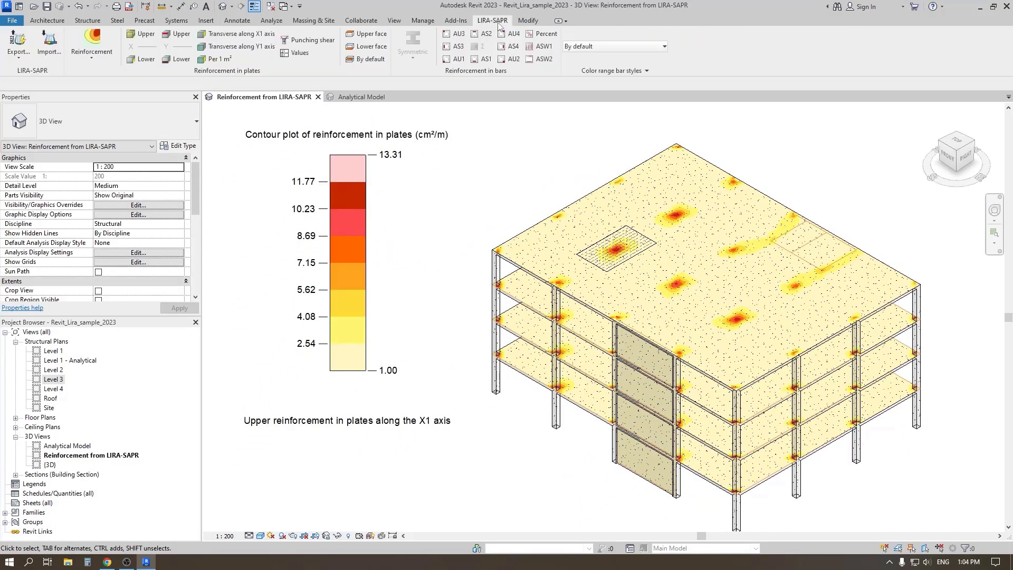
click(95, 60)
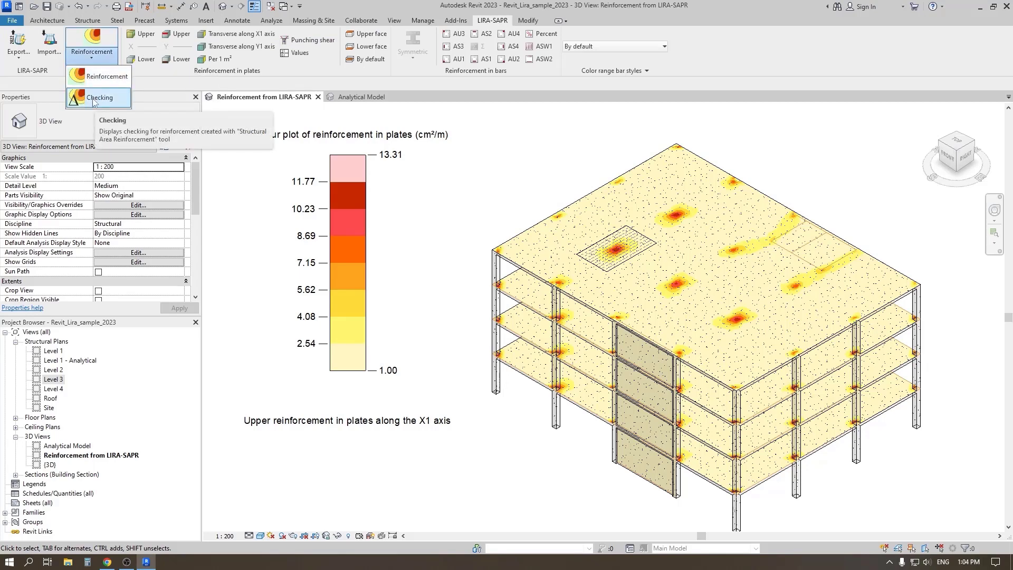
click(94, 99)
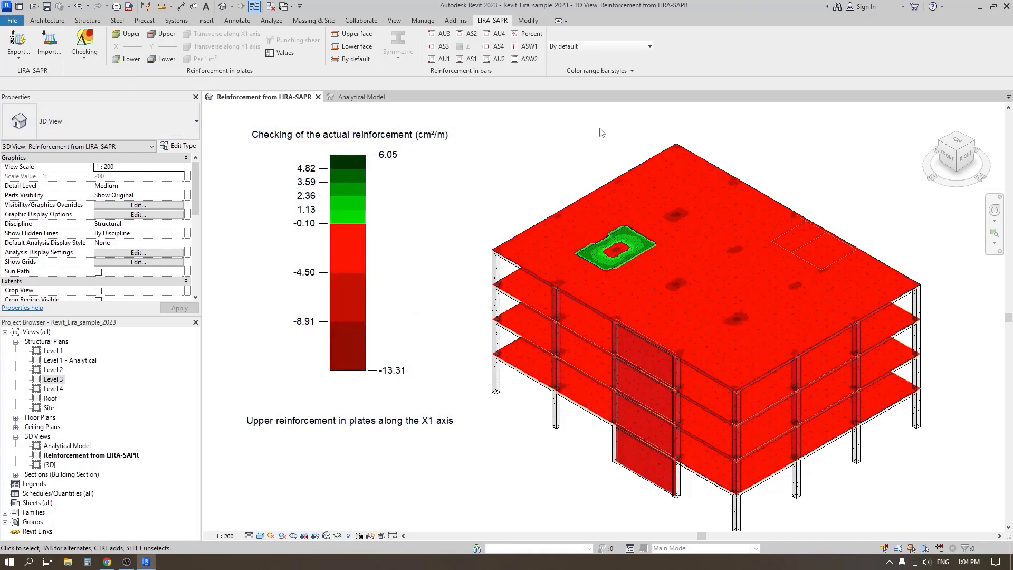
click(659, 241)
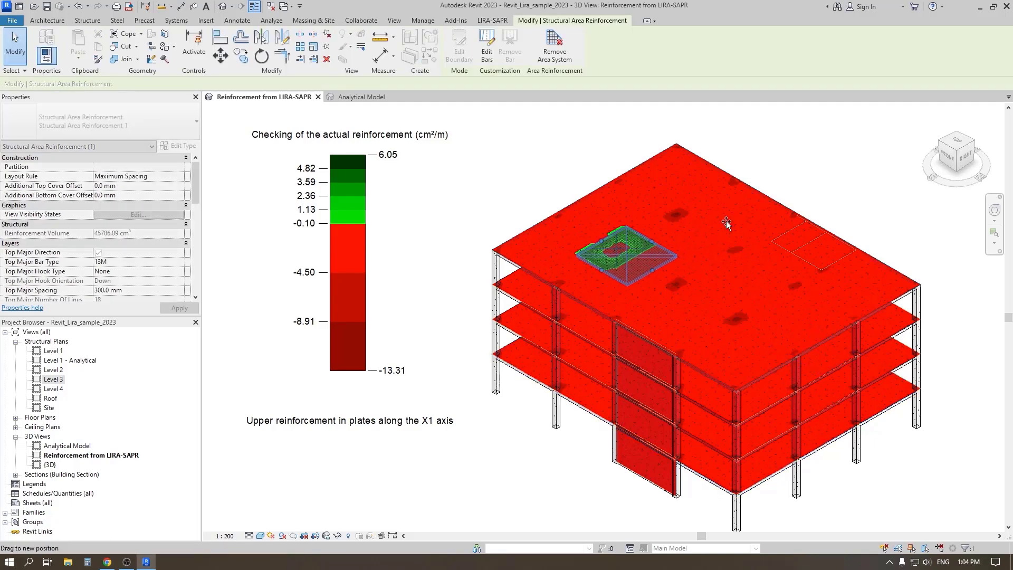
drag(726, 221, 726, 221)
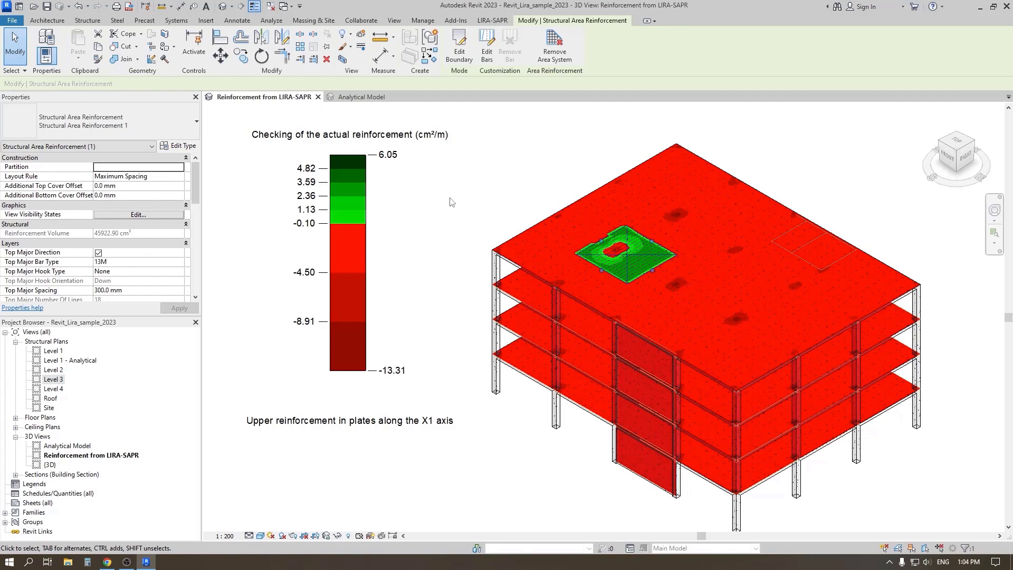
Set the area reinforcement's top major and top minor bar types to 6 A400
scroll(156, 208, down, 2)
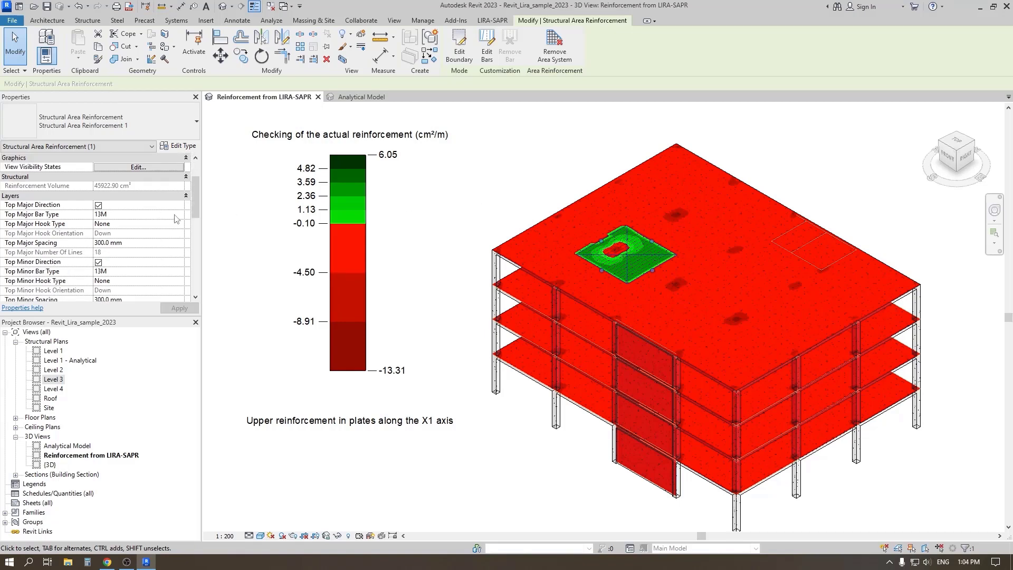
click(180, 216)
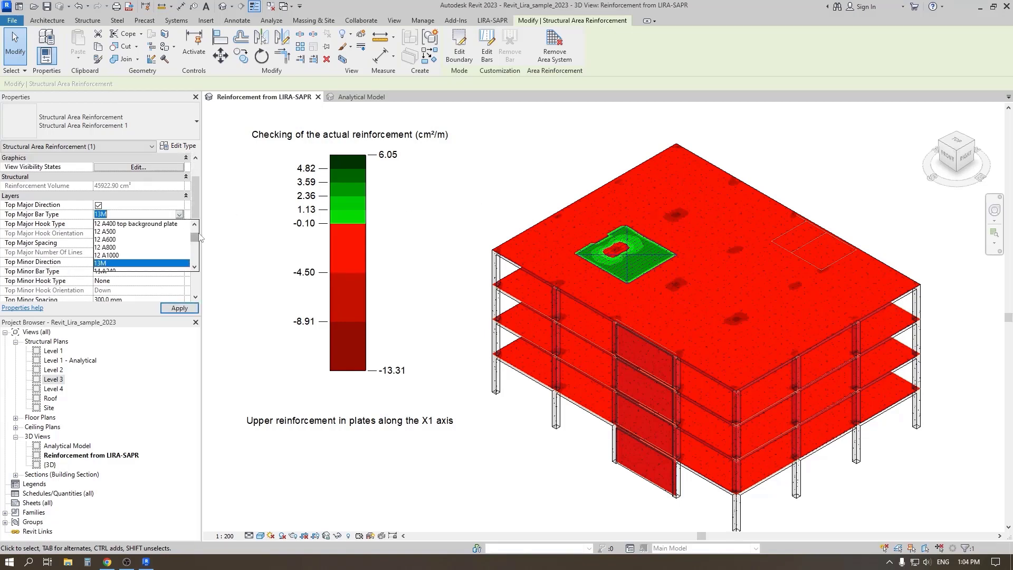
click(108, 232)
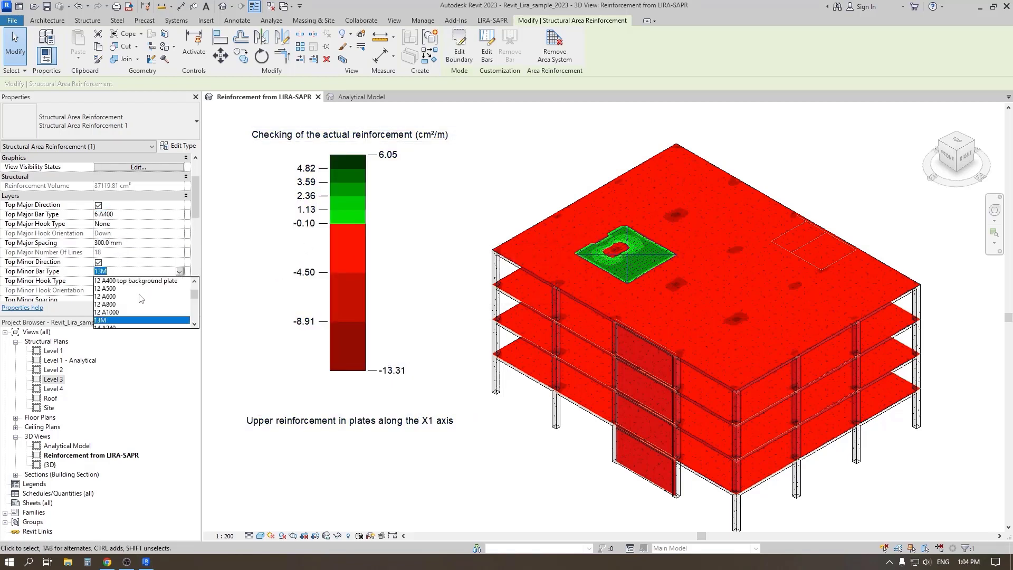
scroll(121, 298, up, 3)
click(111, 289)
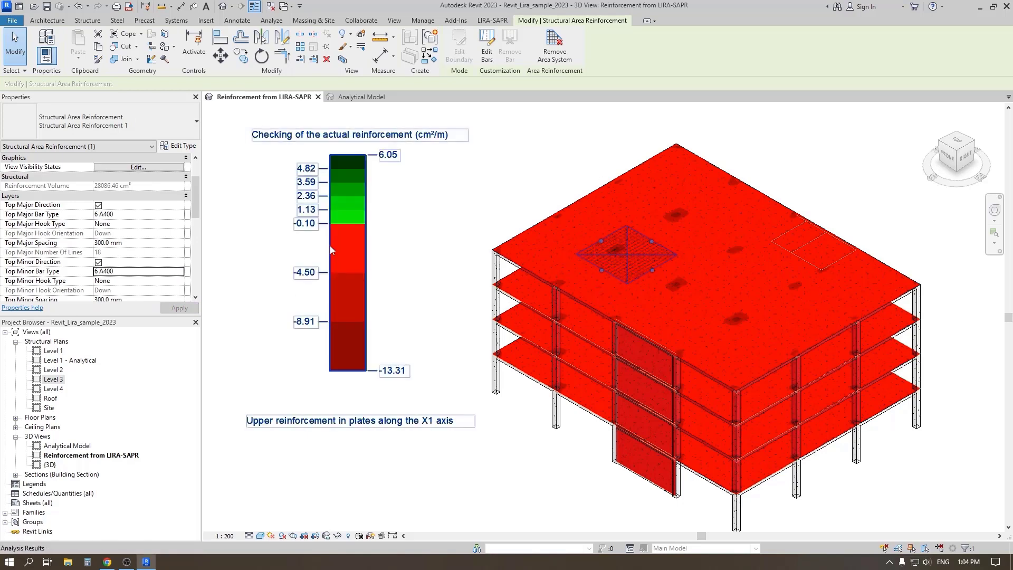
Set the area reinforcement's top minor bar type to 10 A500
click(180, 272)
scroll(122, 296, down, 2)
click(122, 304)
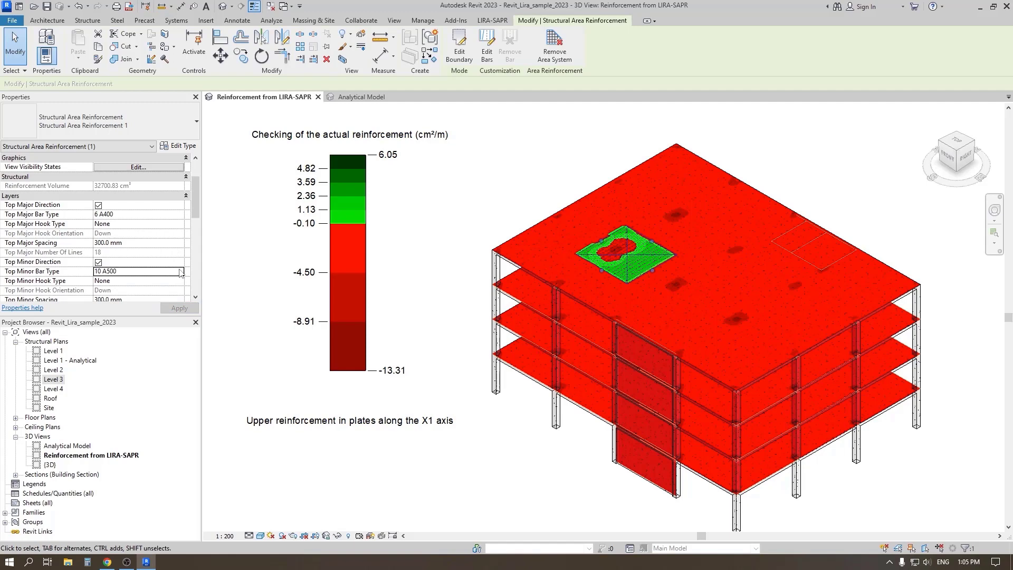
scroll(154, 275, down, 1)
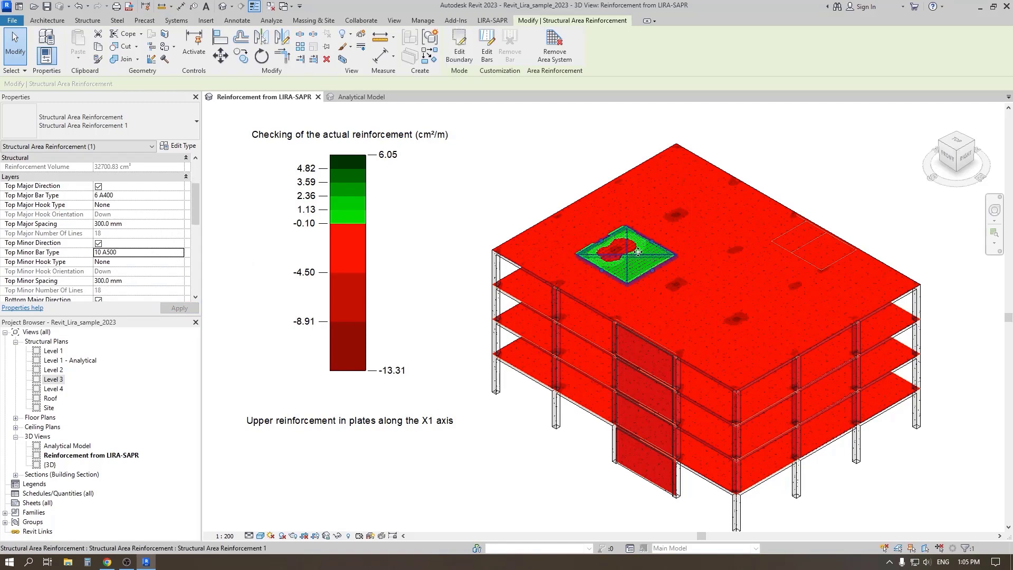
Copy the area reinforcement to the central part of the roof slab, between the existing patch and the slab opening
key(c)
key(o)
click(637, 253)
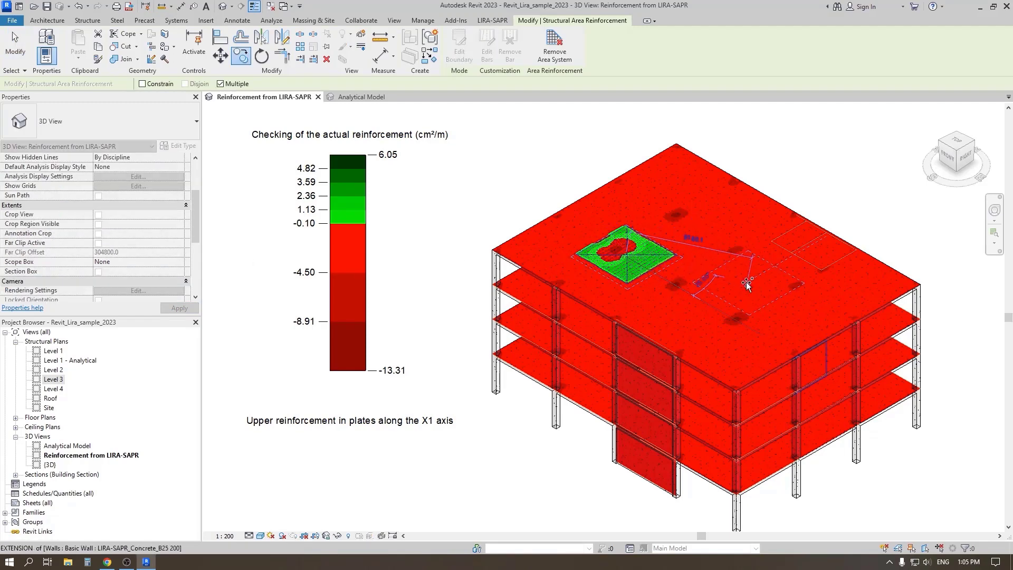
click(749, 277)
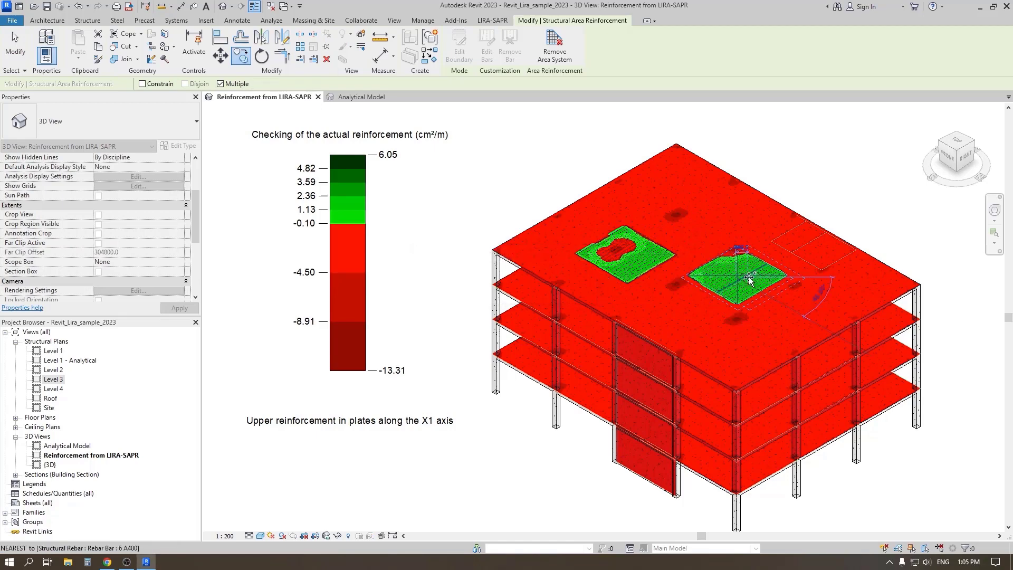
key(Escape)
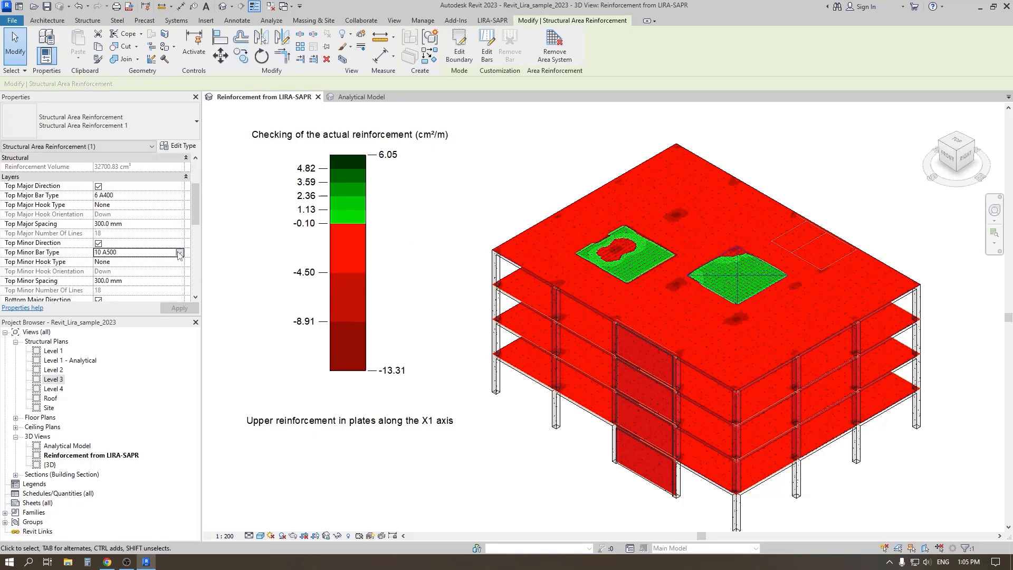
Apply 6 A400 to the copied area reinforcement's top minor bar type, and switch it to 8 A400
click(179, 253)
click(108, 273)
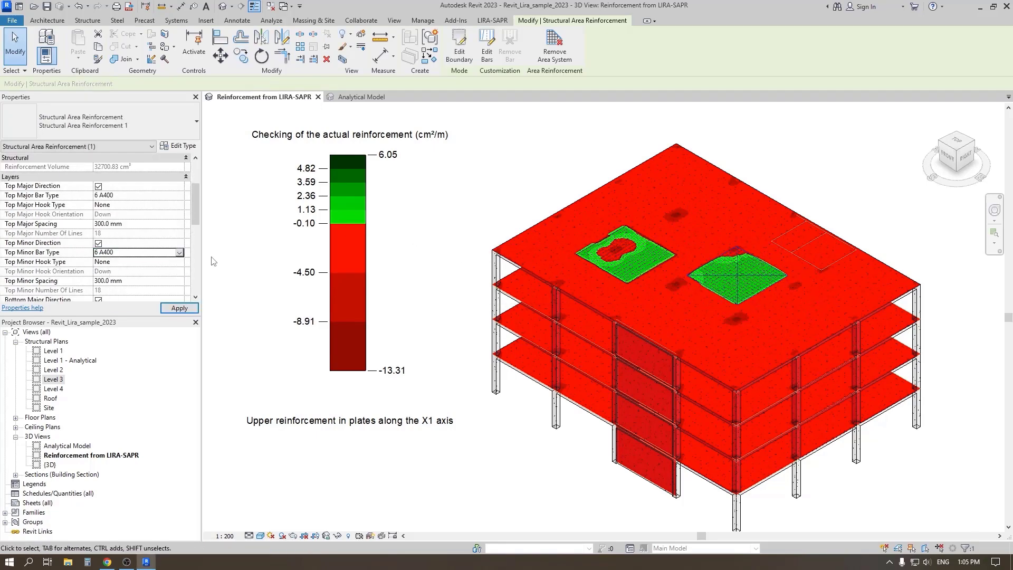
click(179, 308)
click(180, 253)
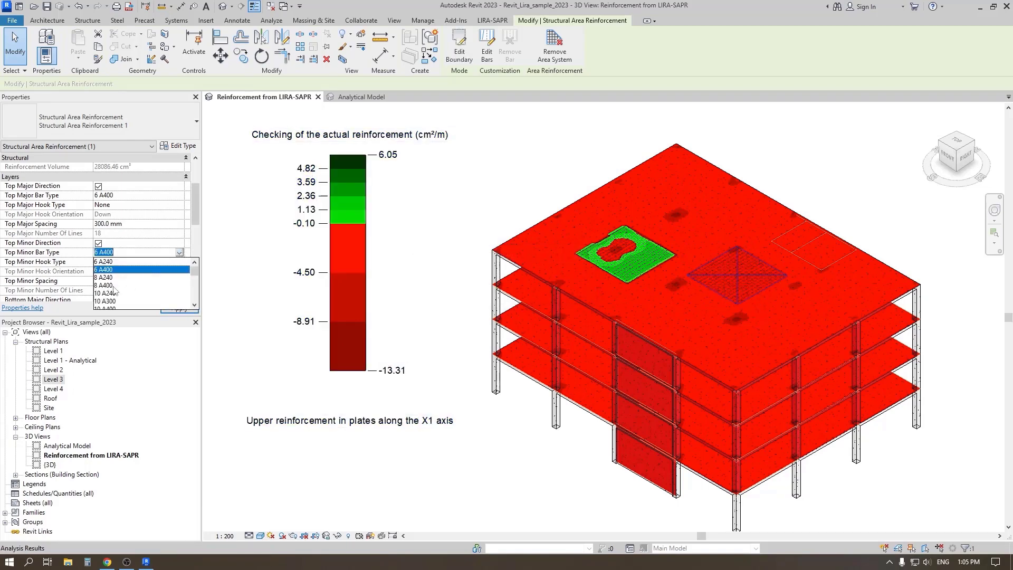
click(108, 285)
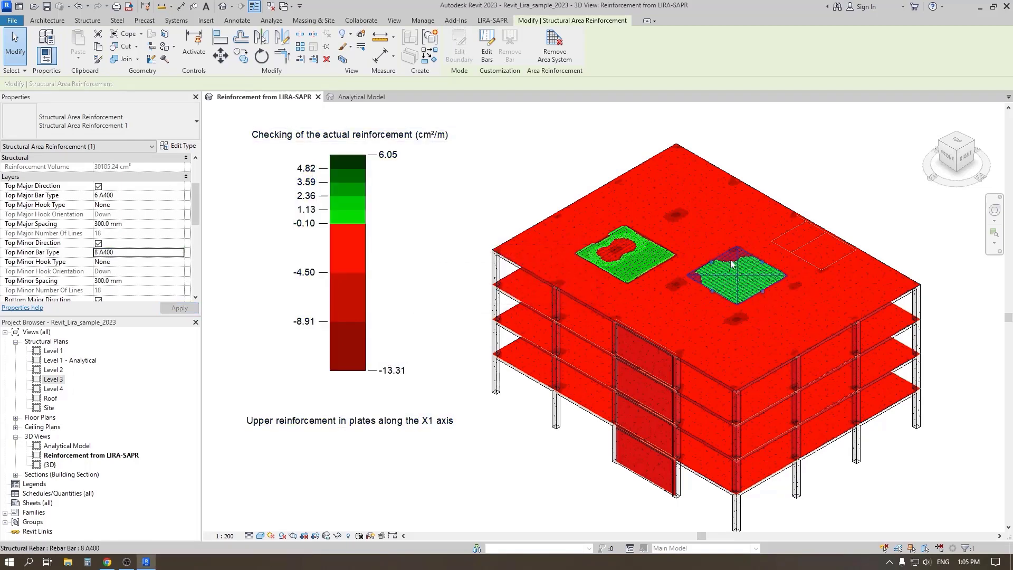
Move the copied area reinforcement between the two front column peaks and apply top minor bar type 6 A400, then 8 A400
drag(737, 273, 731, 257)
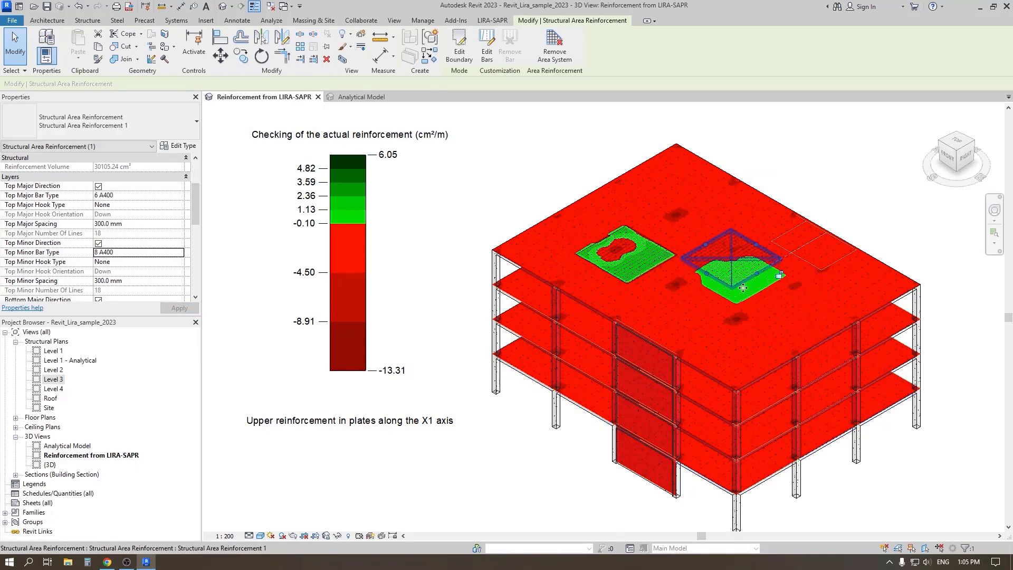
drag(733, 259, 700, 305)
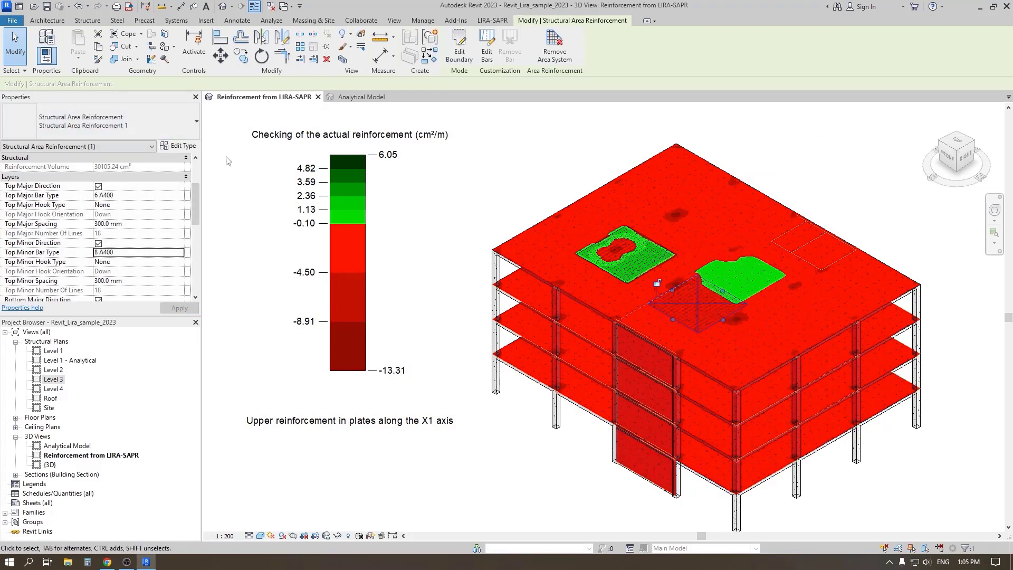
click(175, 252)
click(137, 271)
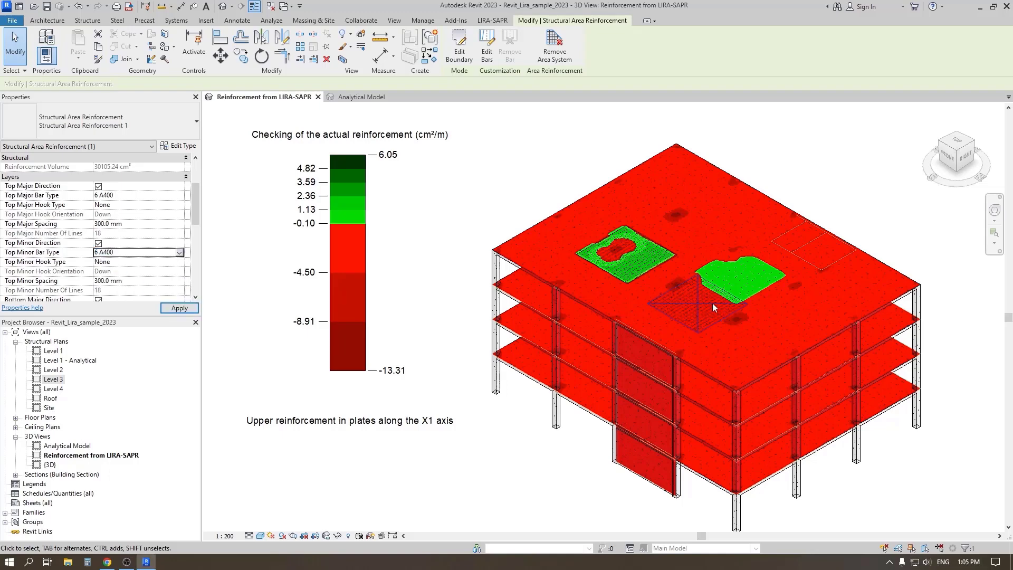
click(182, 252)
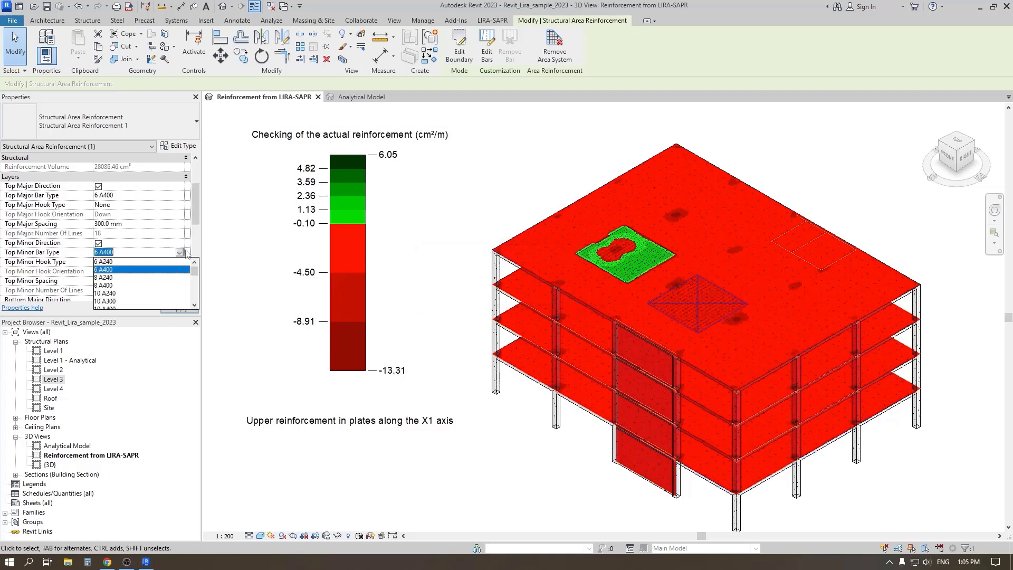
click(117, 285)
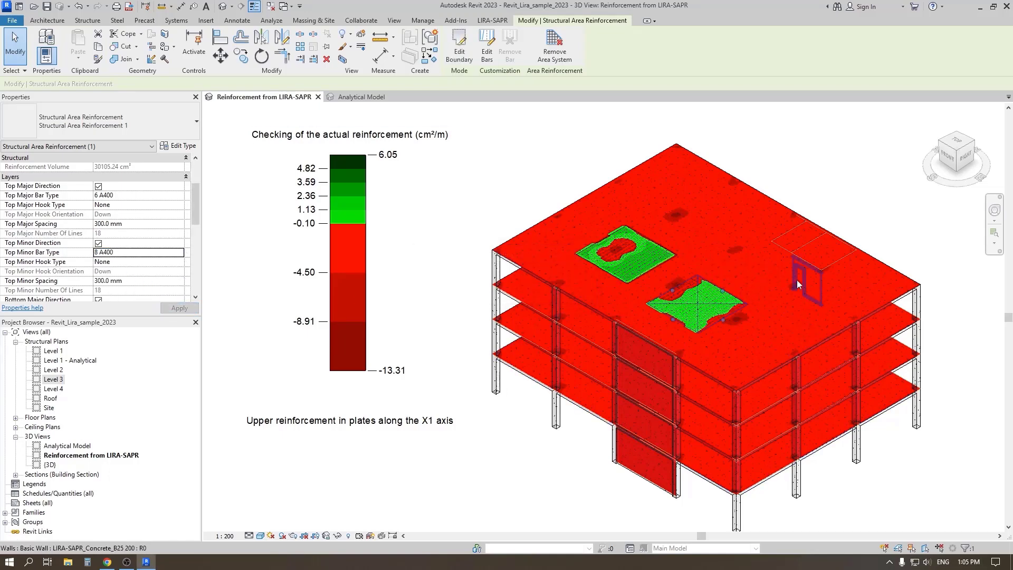
Stretch the copied area reinforcement's boundary toward the slab's front corner so it covers the front column peak
drag(724, 319, 755, 337)
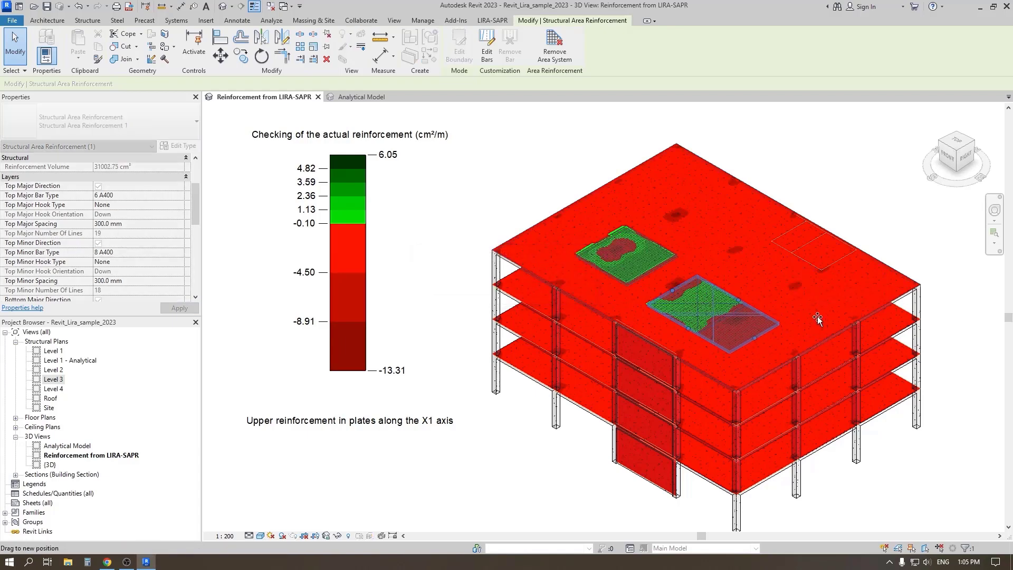
drag(818, 315, 818, 315)
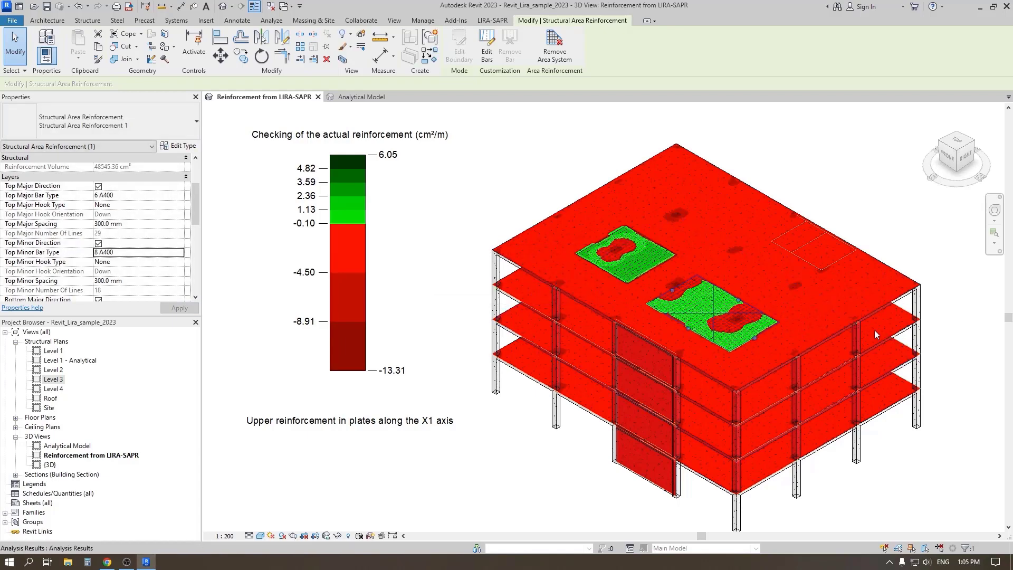